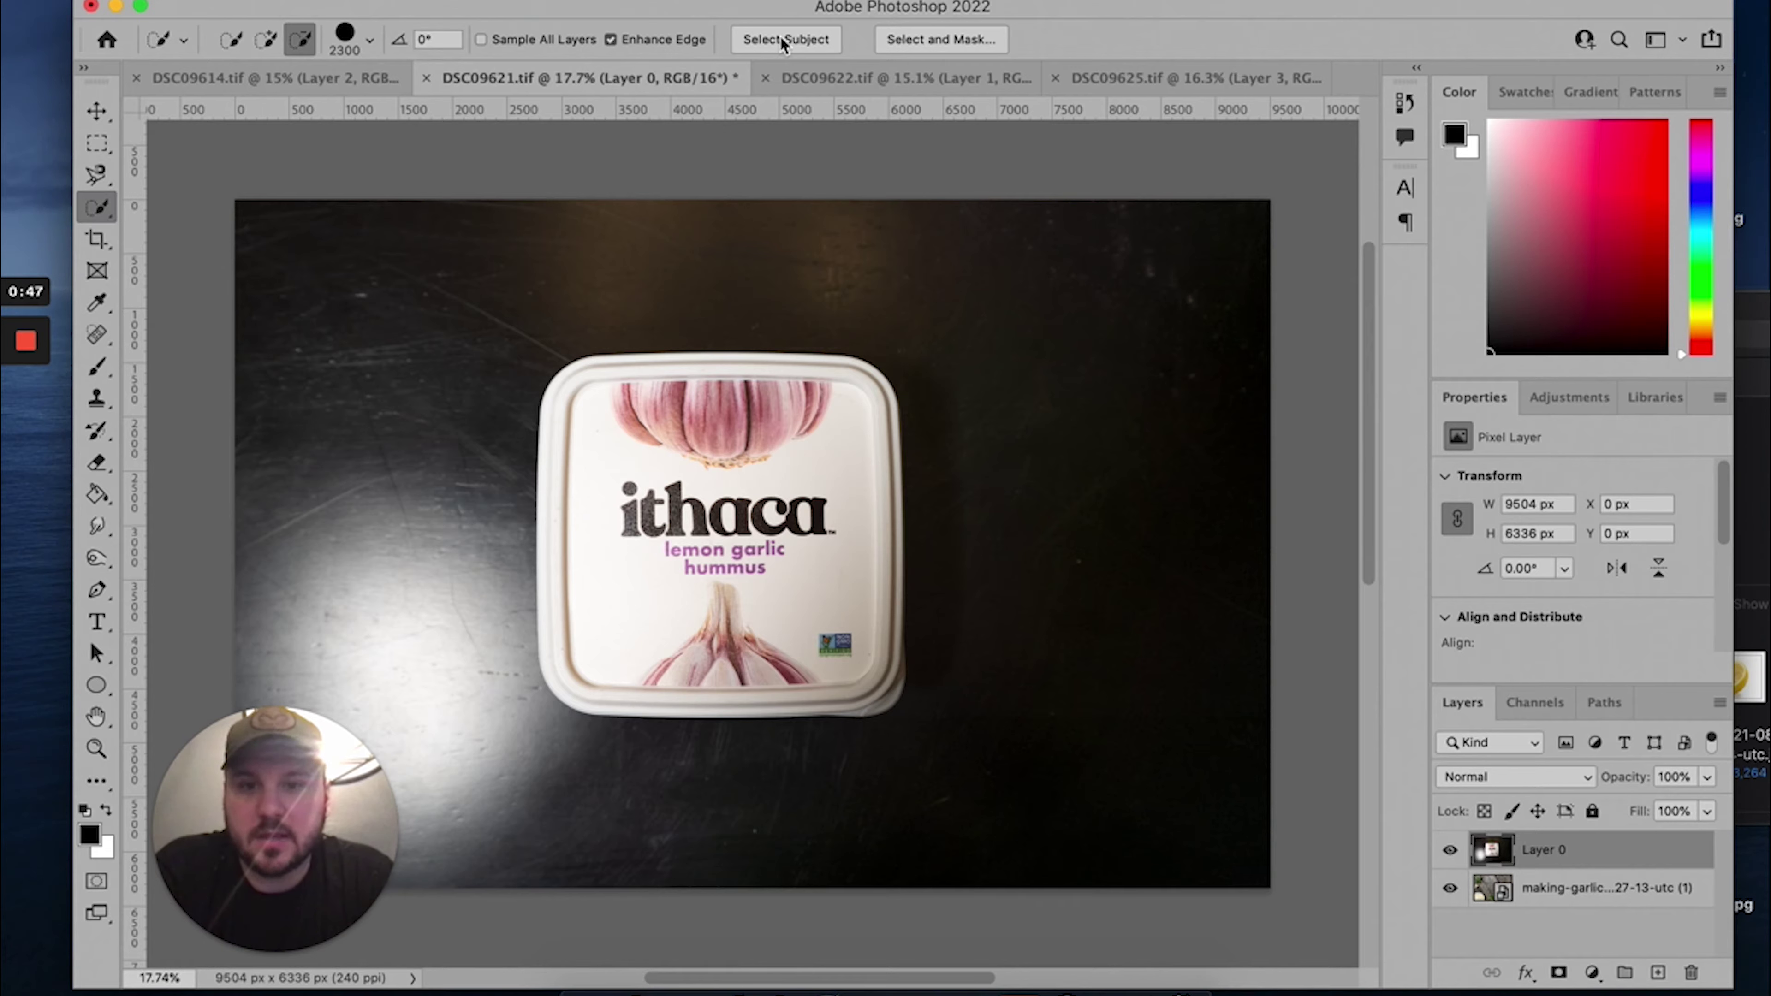
# - Cut the hummus tub out of Layer 0 using Select Subject and paste it as a separate layer over the wooden table scene
pyautogui.click(783, 41)
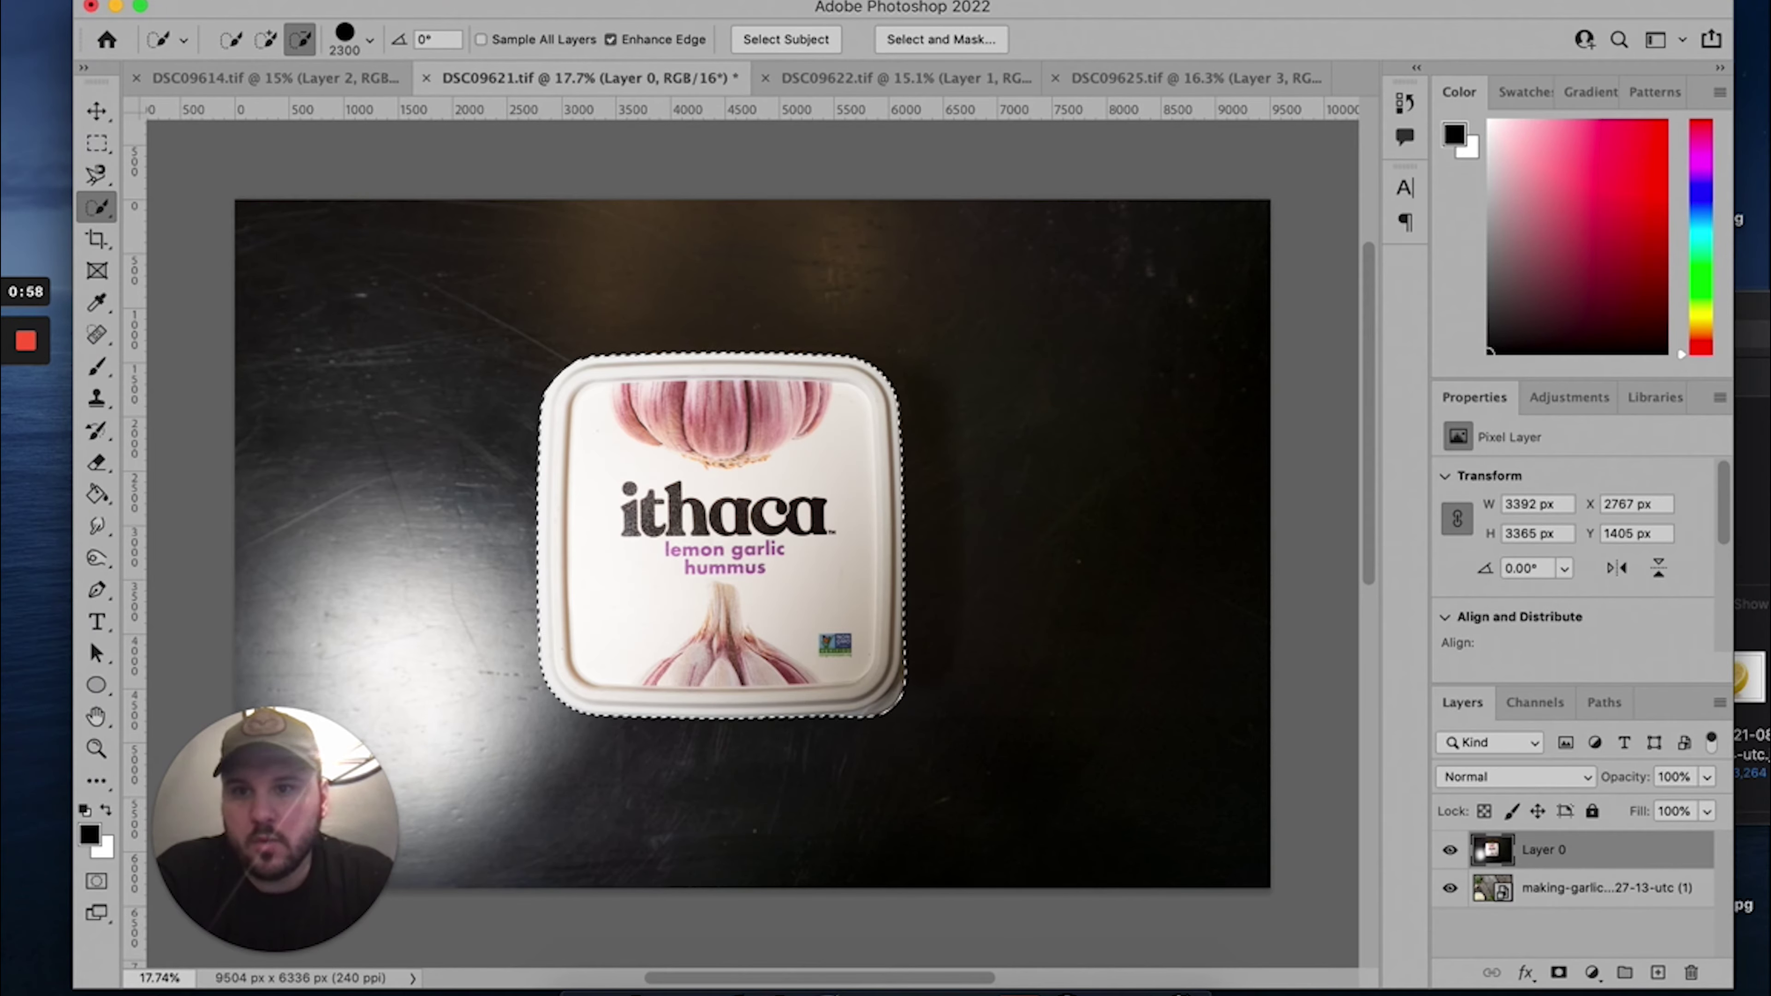
pyautogui.click(293, 1)
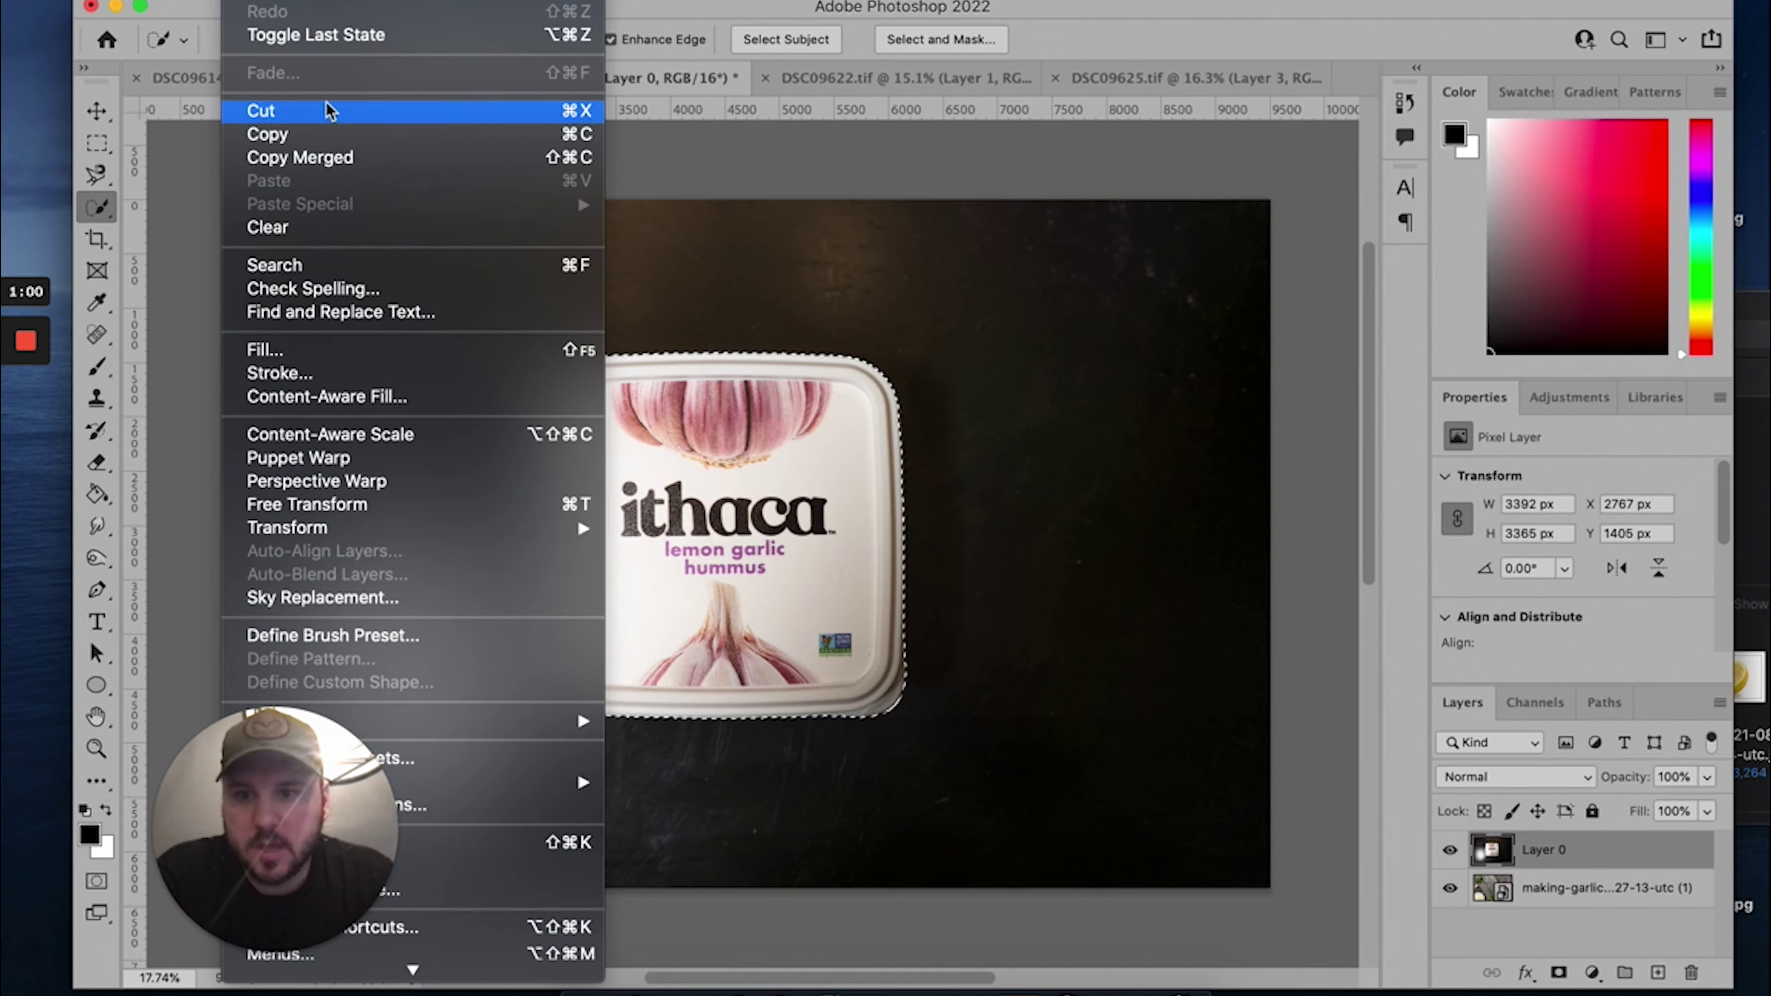
pyautogui.press('Escape')
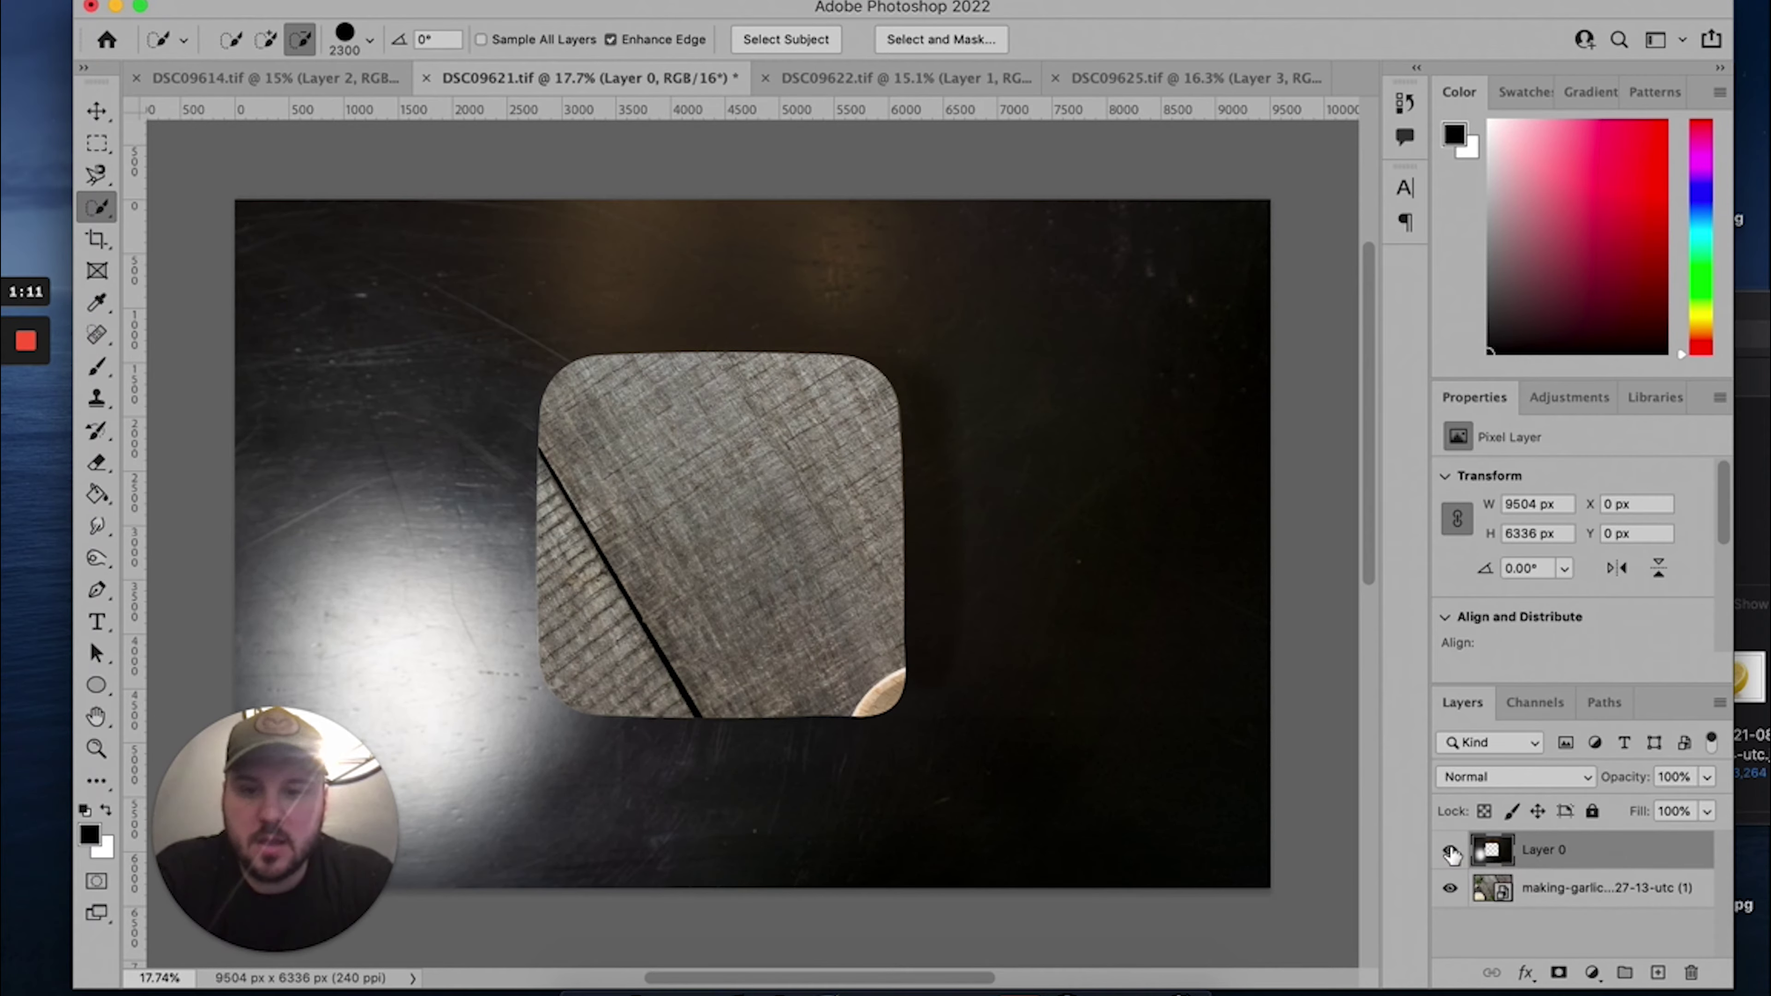
pyautogui.click(1451, 852)
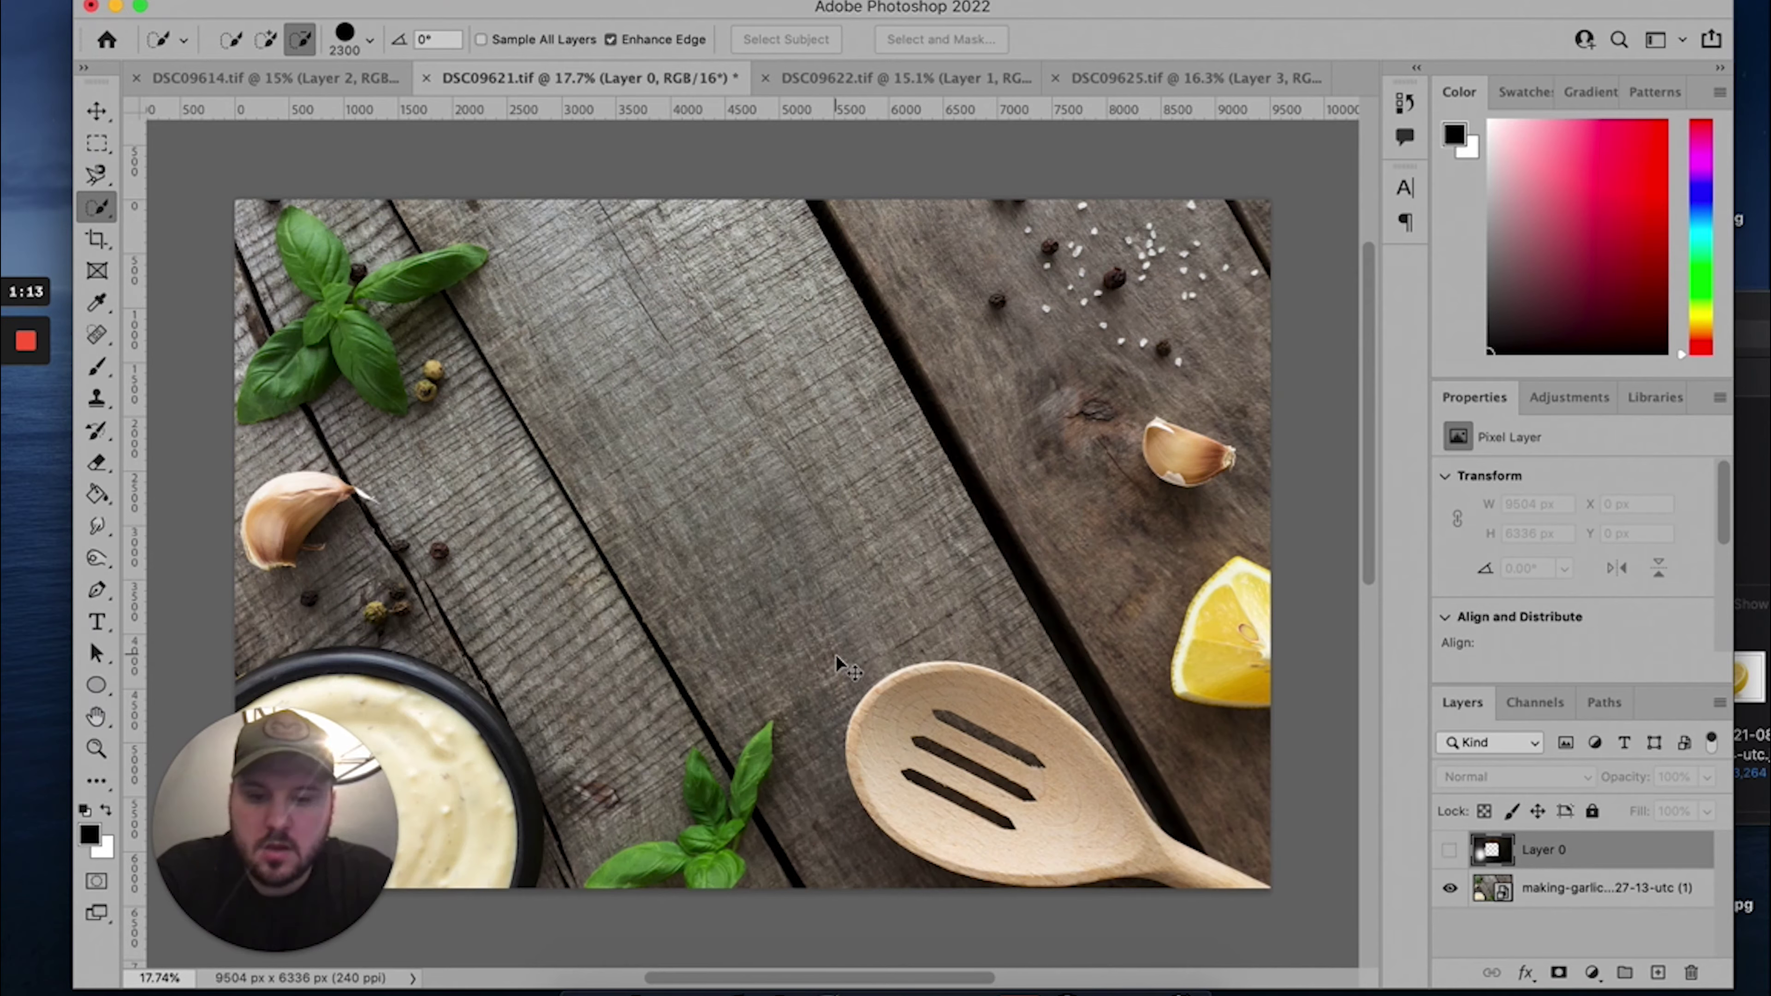
pyautogui.hotkey('ctrl', 'v')
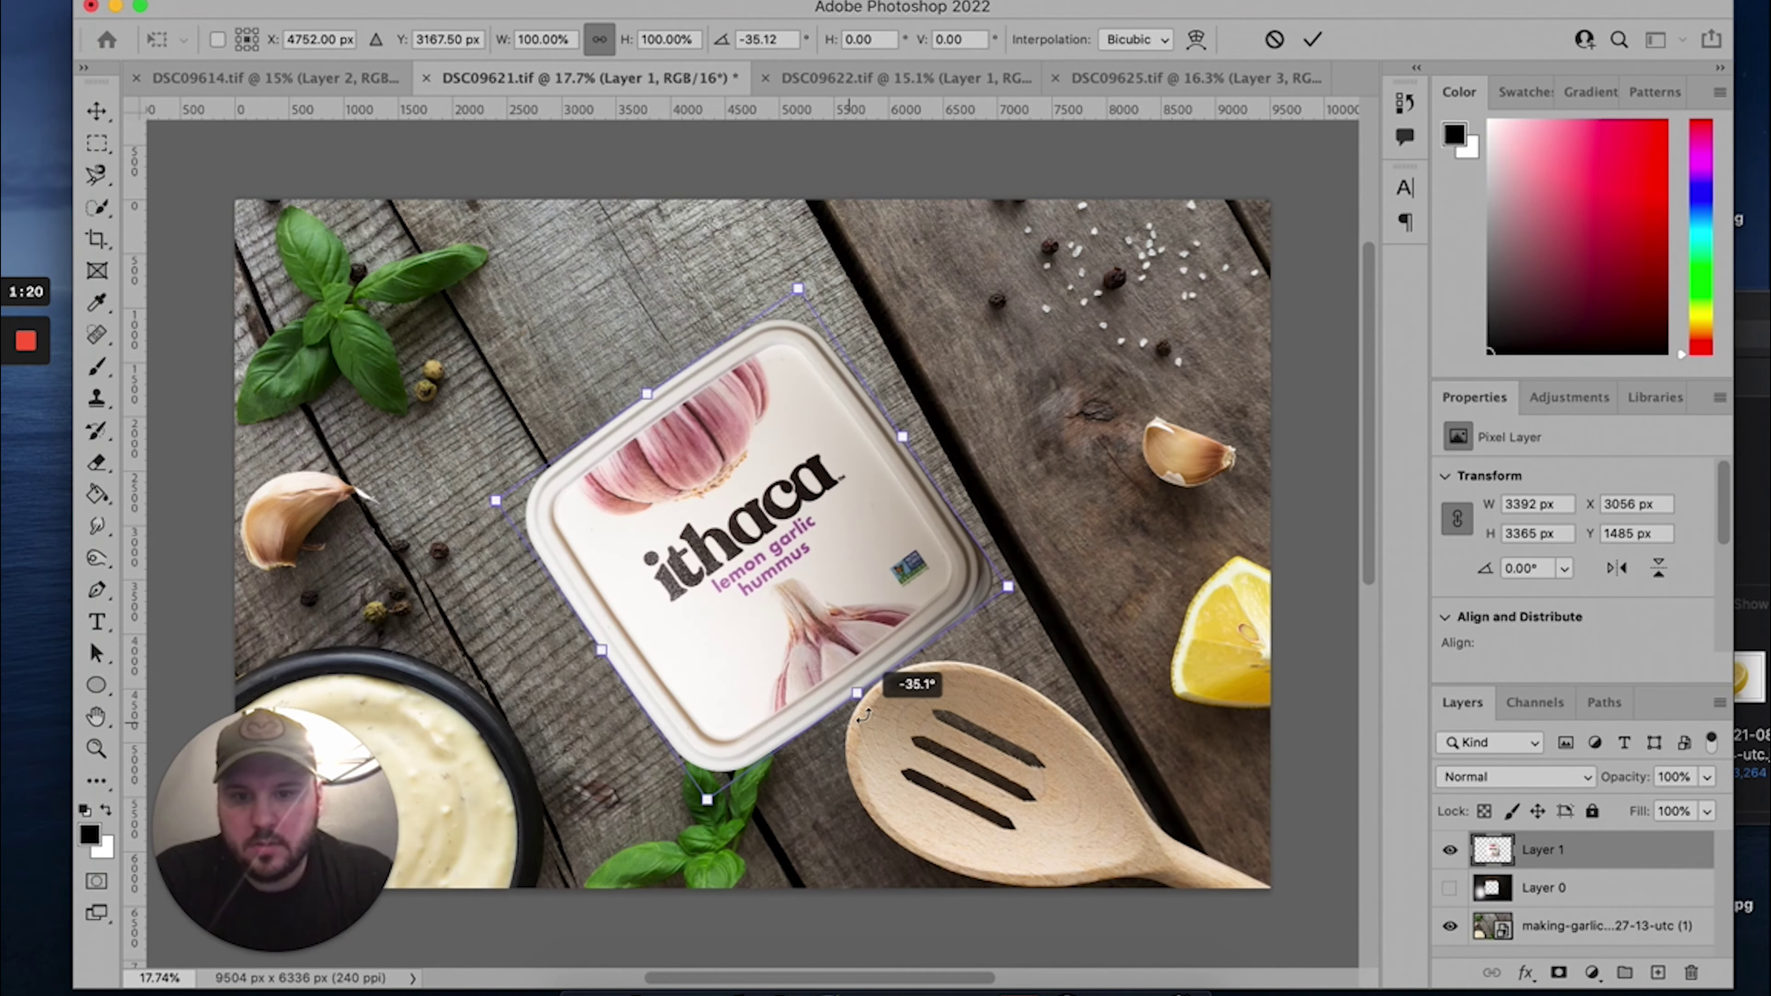
# - Rotate the pasted tub counterclockwise to follow the plank lines, enlarge it slightly and position it above the wooden spoon
pyautogui.moveTo(864, 714); pyautogui.dragTo(843, 740)
pyautogui.moveTo(785, 620); pyautogui.dragTo(784, 528)
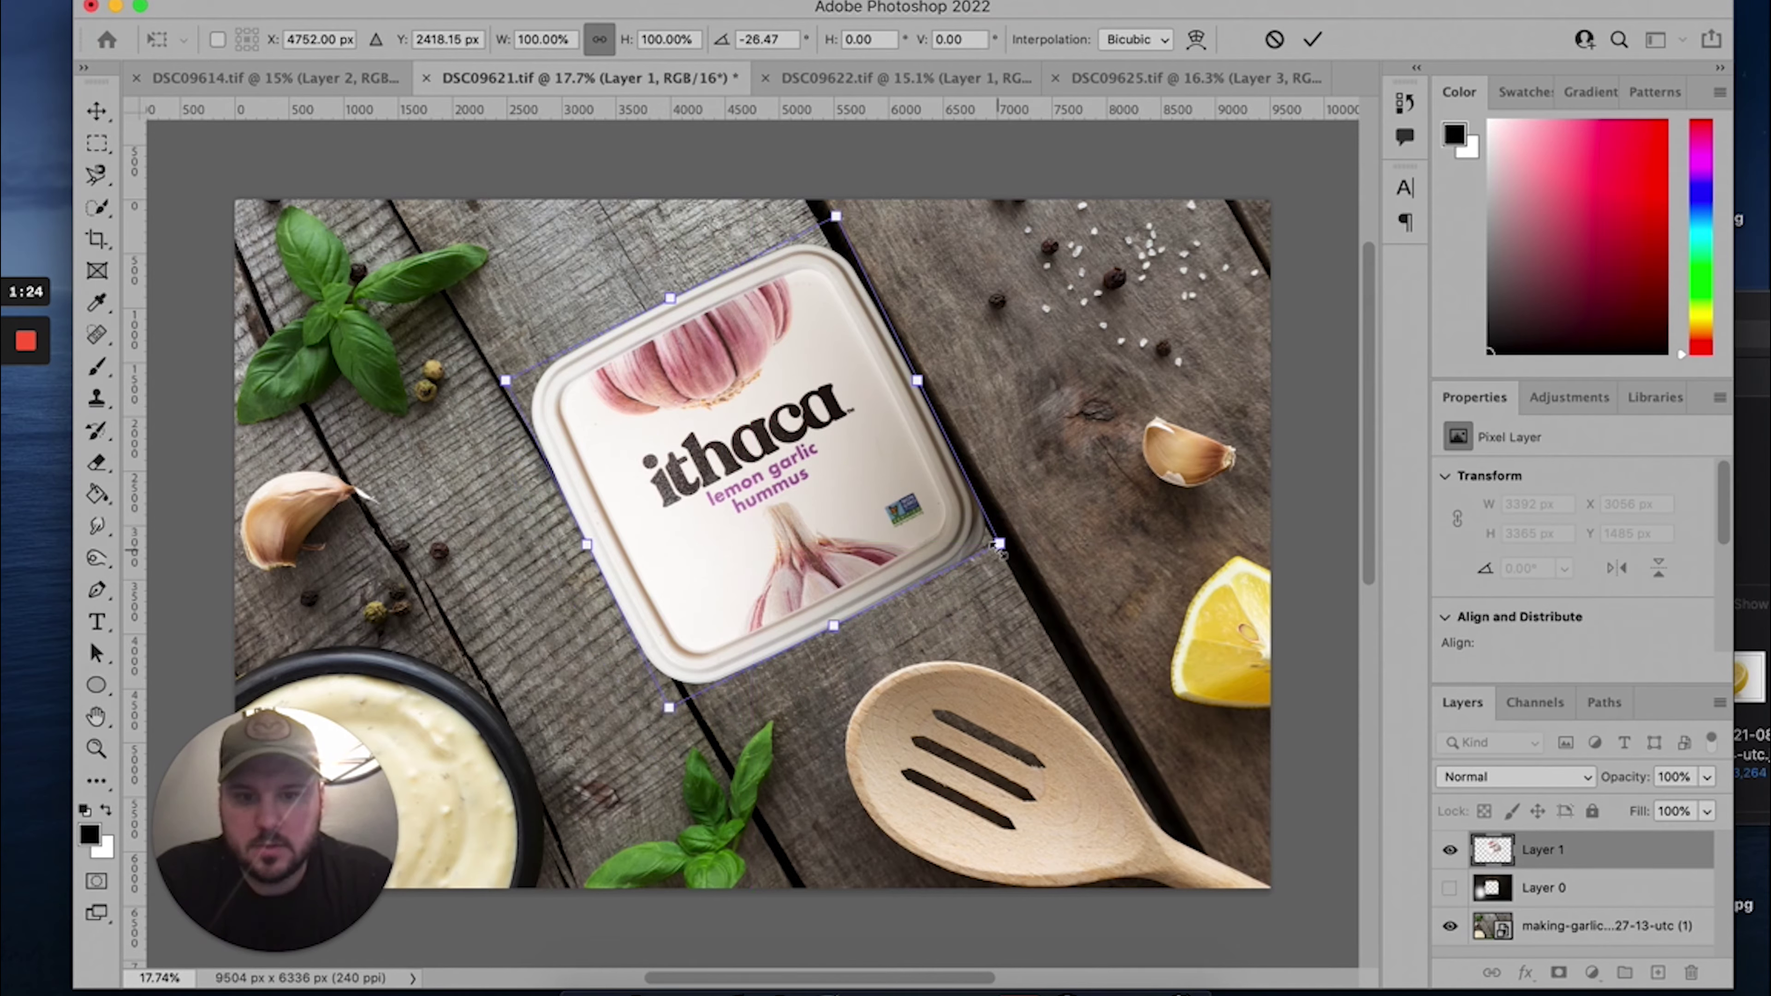
pyautogui.moveTo(999, 547); pyautogui.dragTo(1022, 578)
pyautogui.moveTo(900, 531)
pyautogui.mouseDown()
pyautogui.moveTo(912, 599)
pyautogui.moveTo(914, 545)
pyautogui.moveTo(902, 565)
pyautogui.mouseUp()
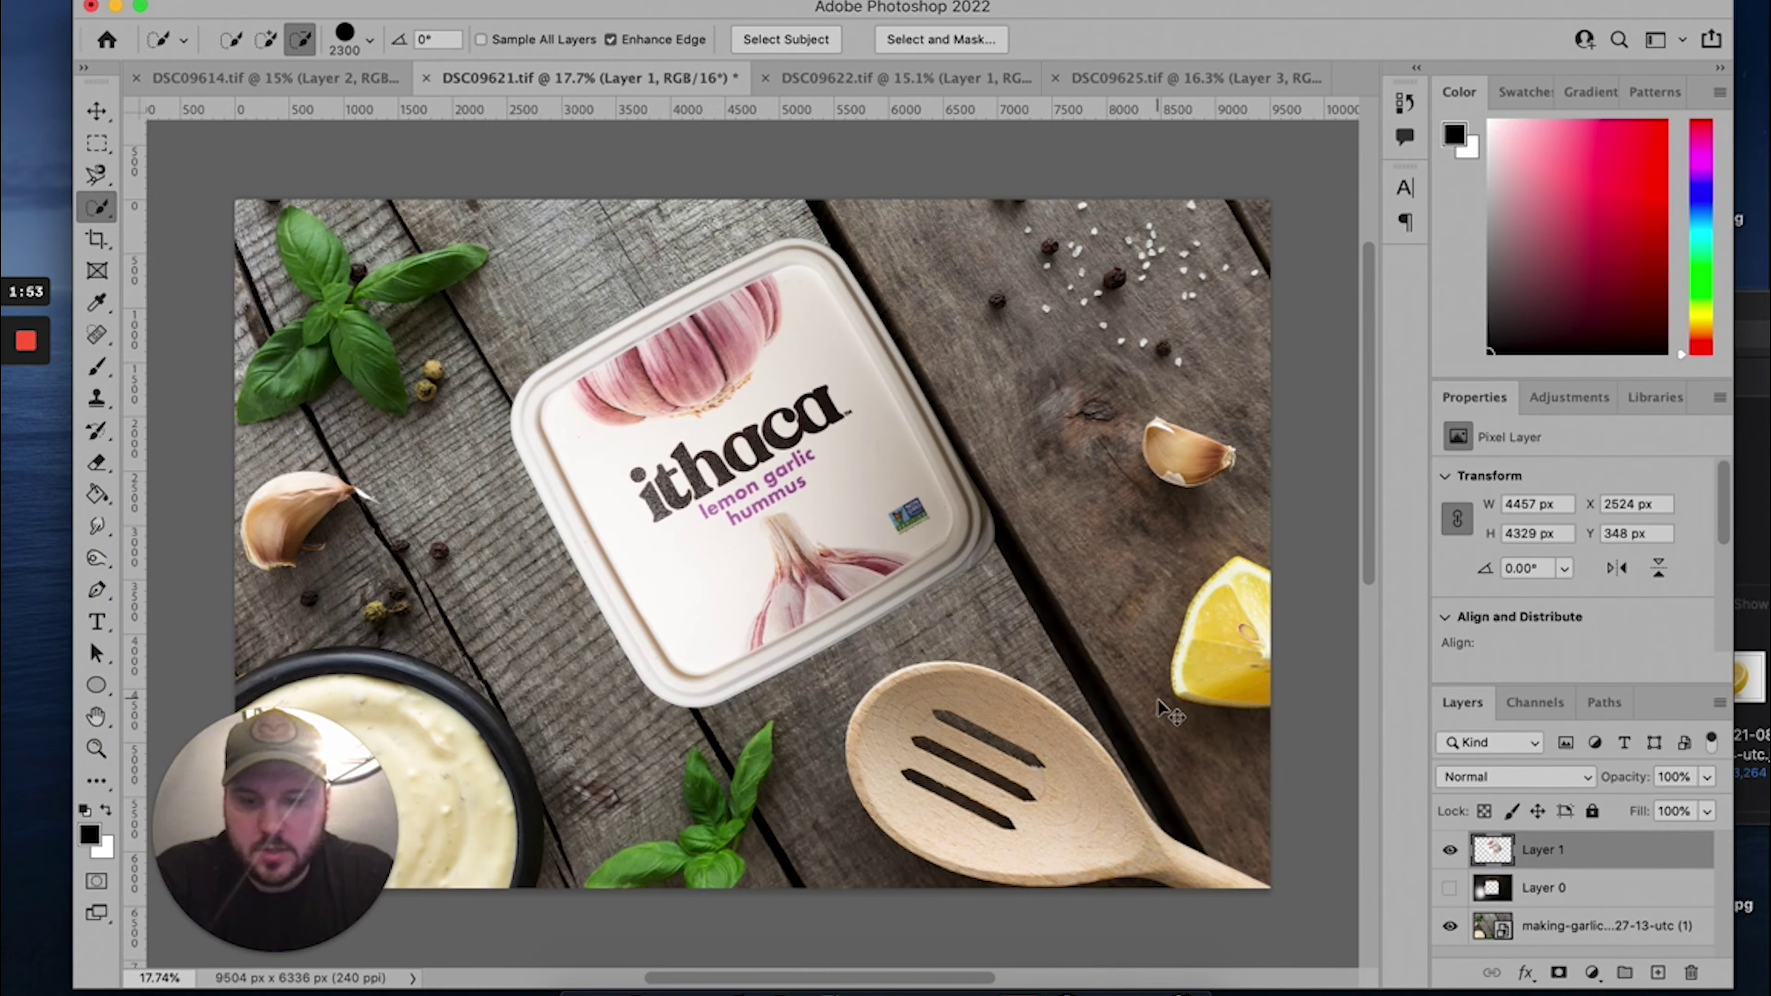
pyautogui.press('super+t')
pyautogui.moveTo(765, 744); pyautogui.dragTo(766, 746)
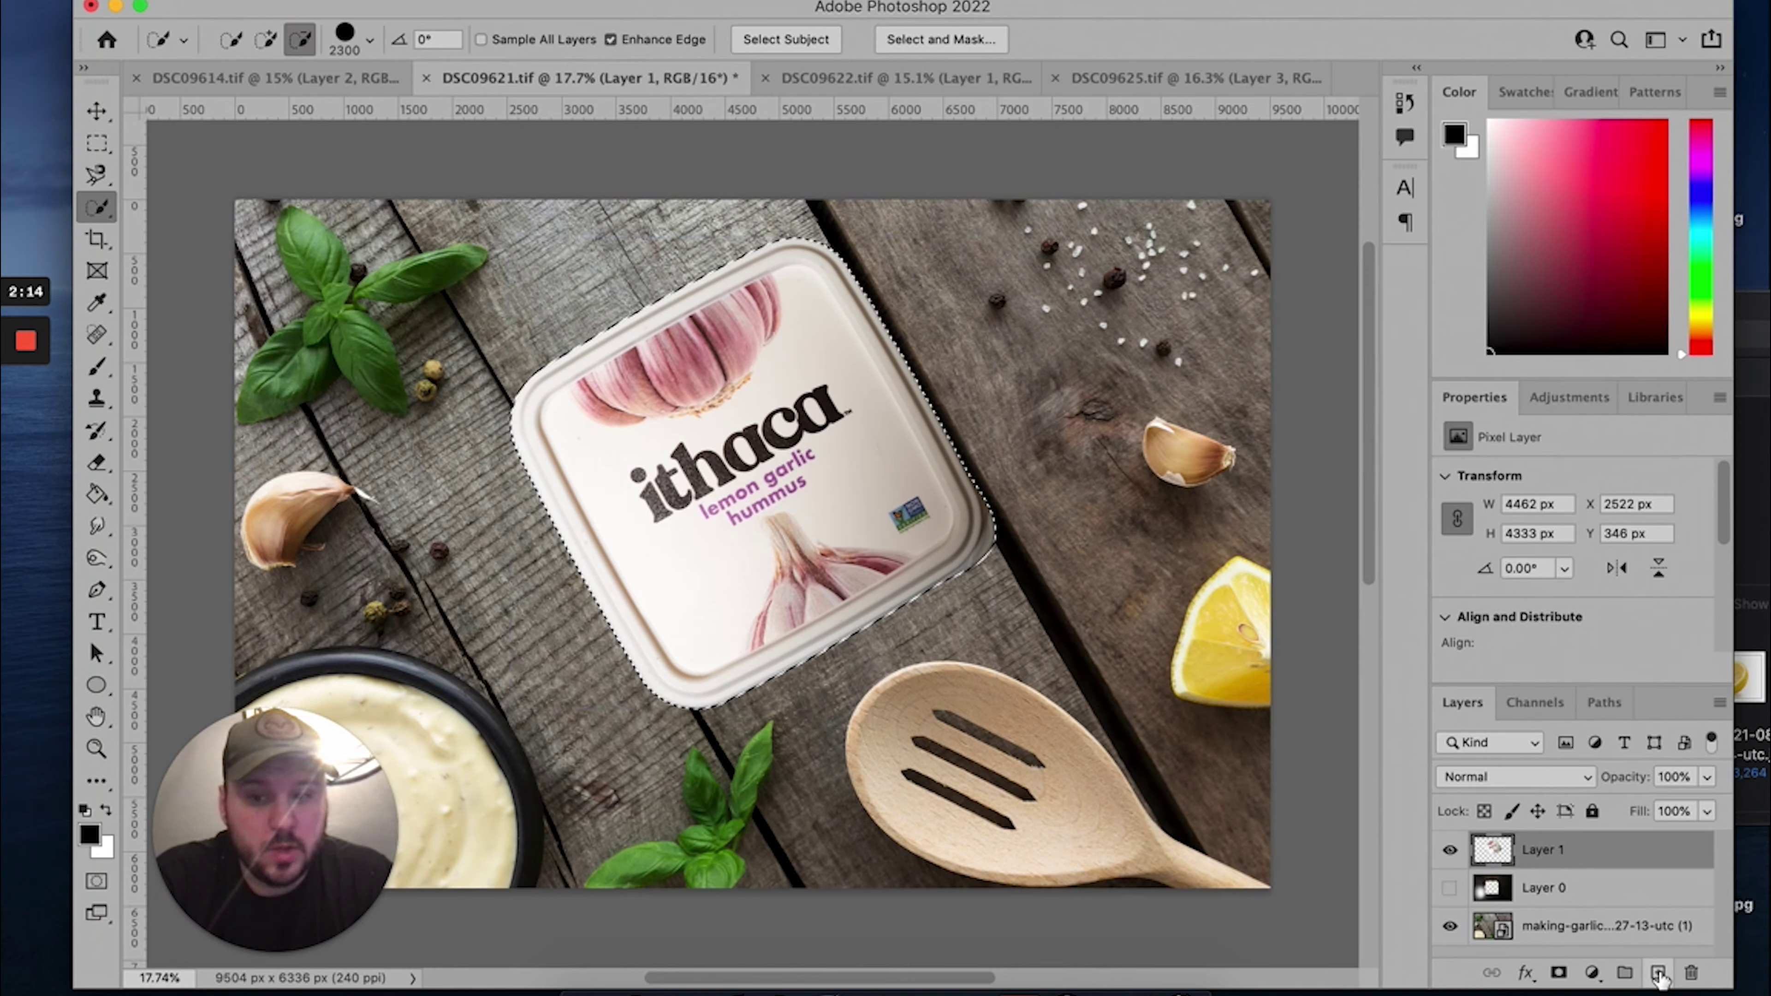
# - Add a new layer beneath the tub layer and fill the tub-shaped selection on it with black
pyautogui.click(1659, 973)
pyautogui.moveTo(1538, 849); pyautogui.dragTo(1541, 902)
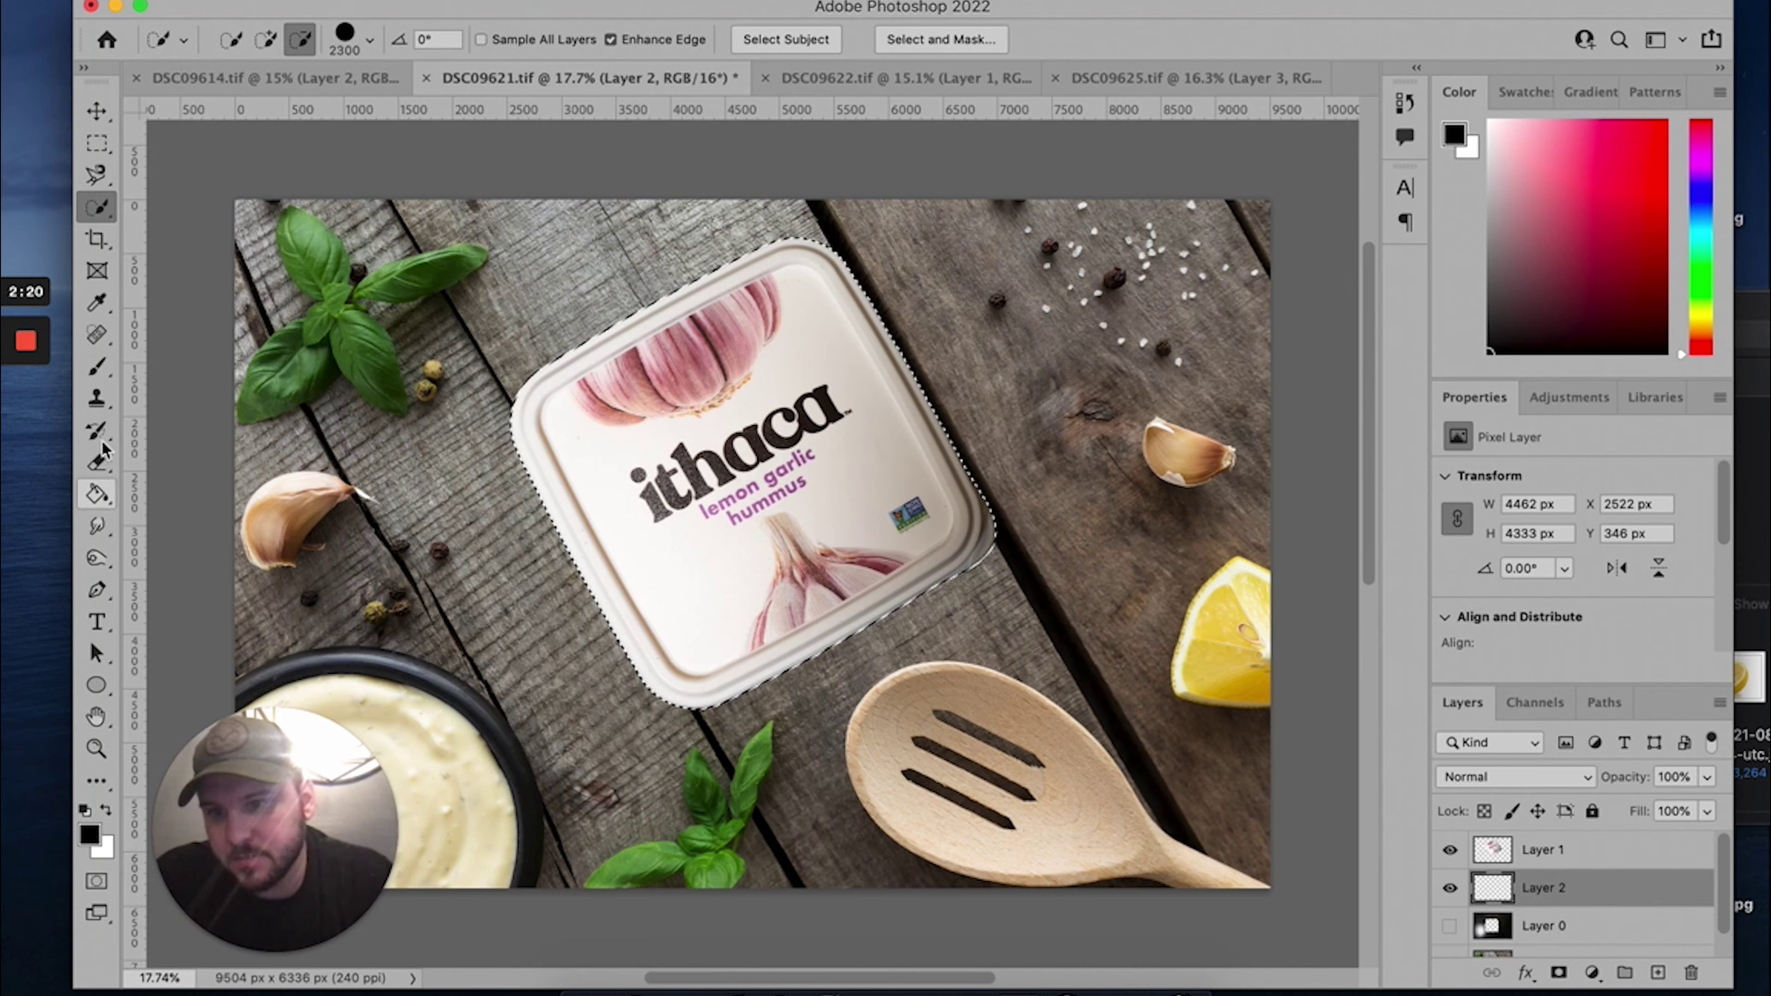
pyautogui.click(97, 495)
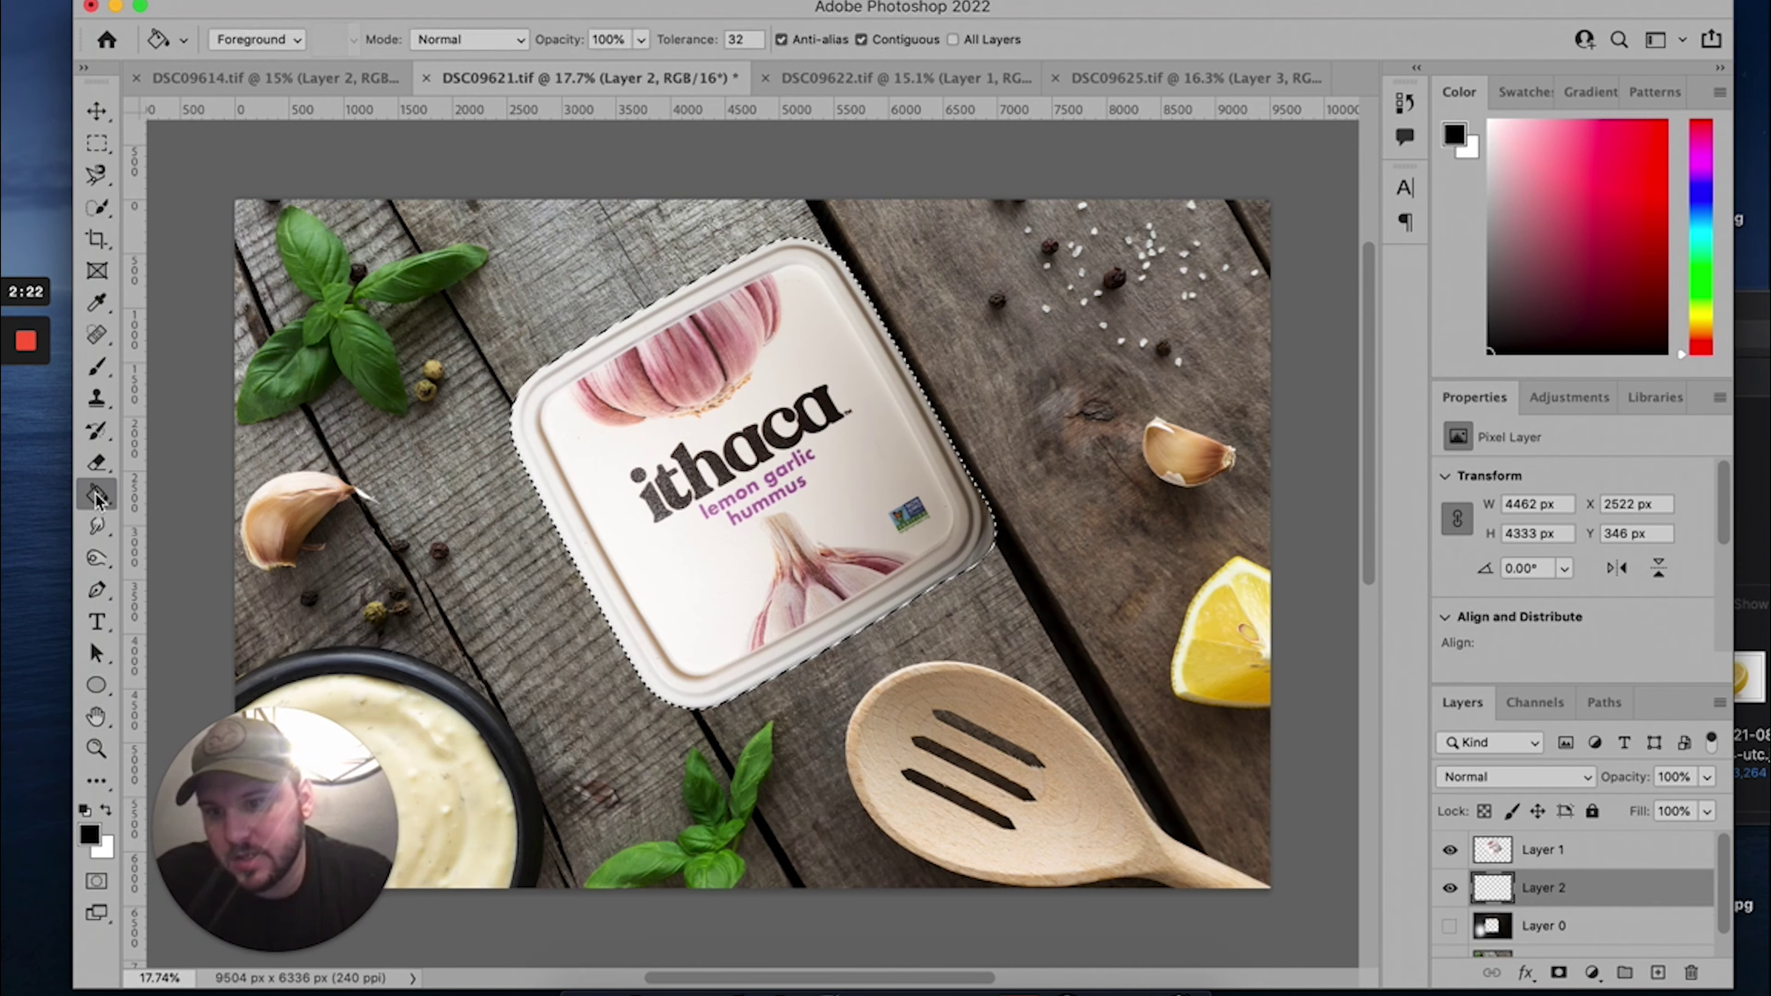
pyautogui.click(776, 450)
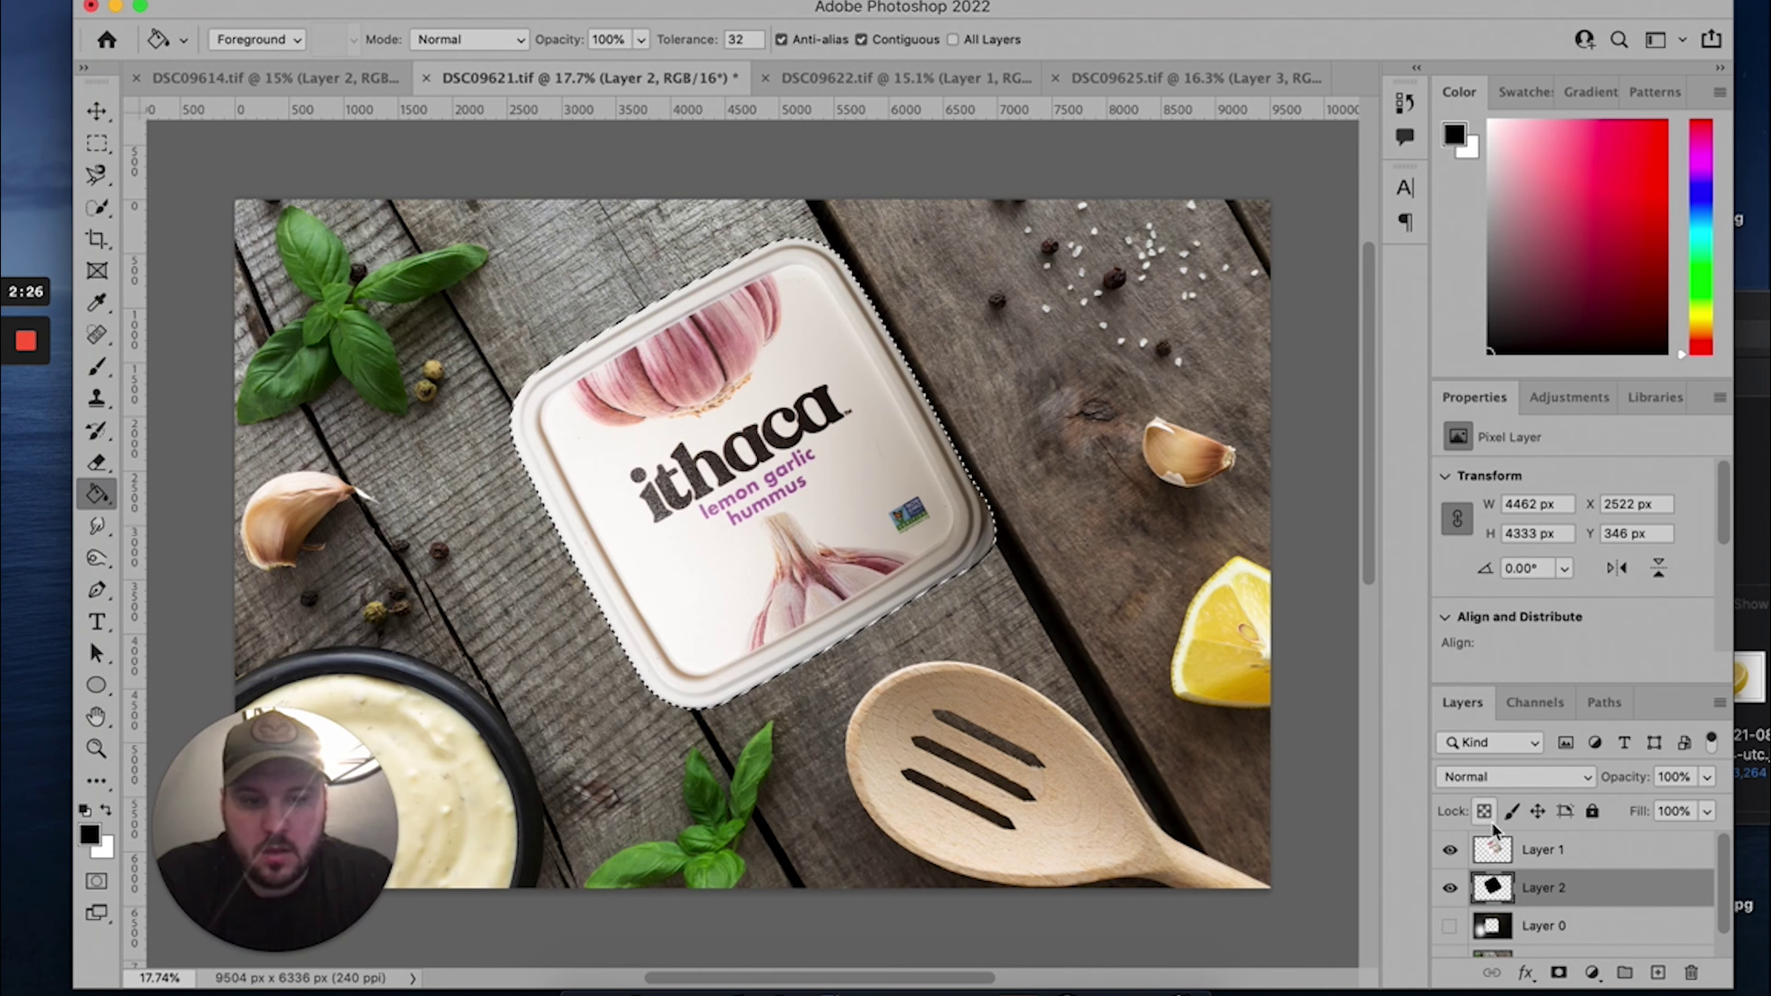
pyautogui.click(1451, 851)
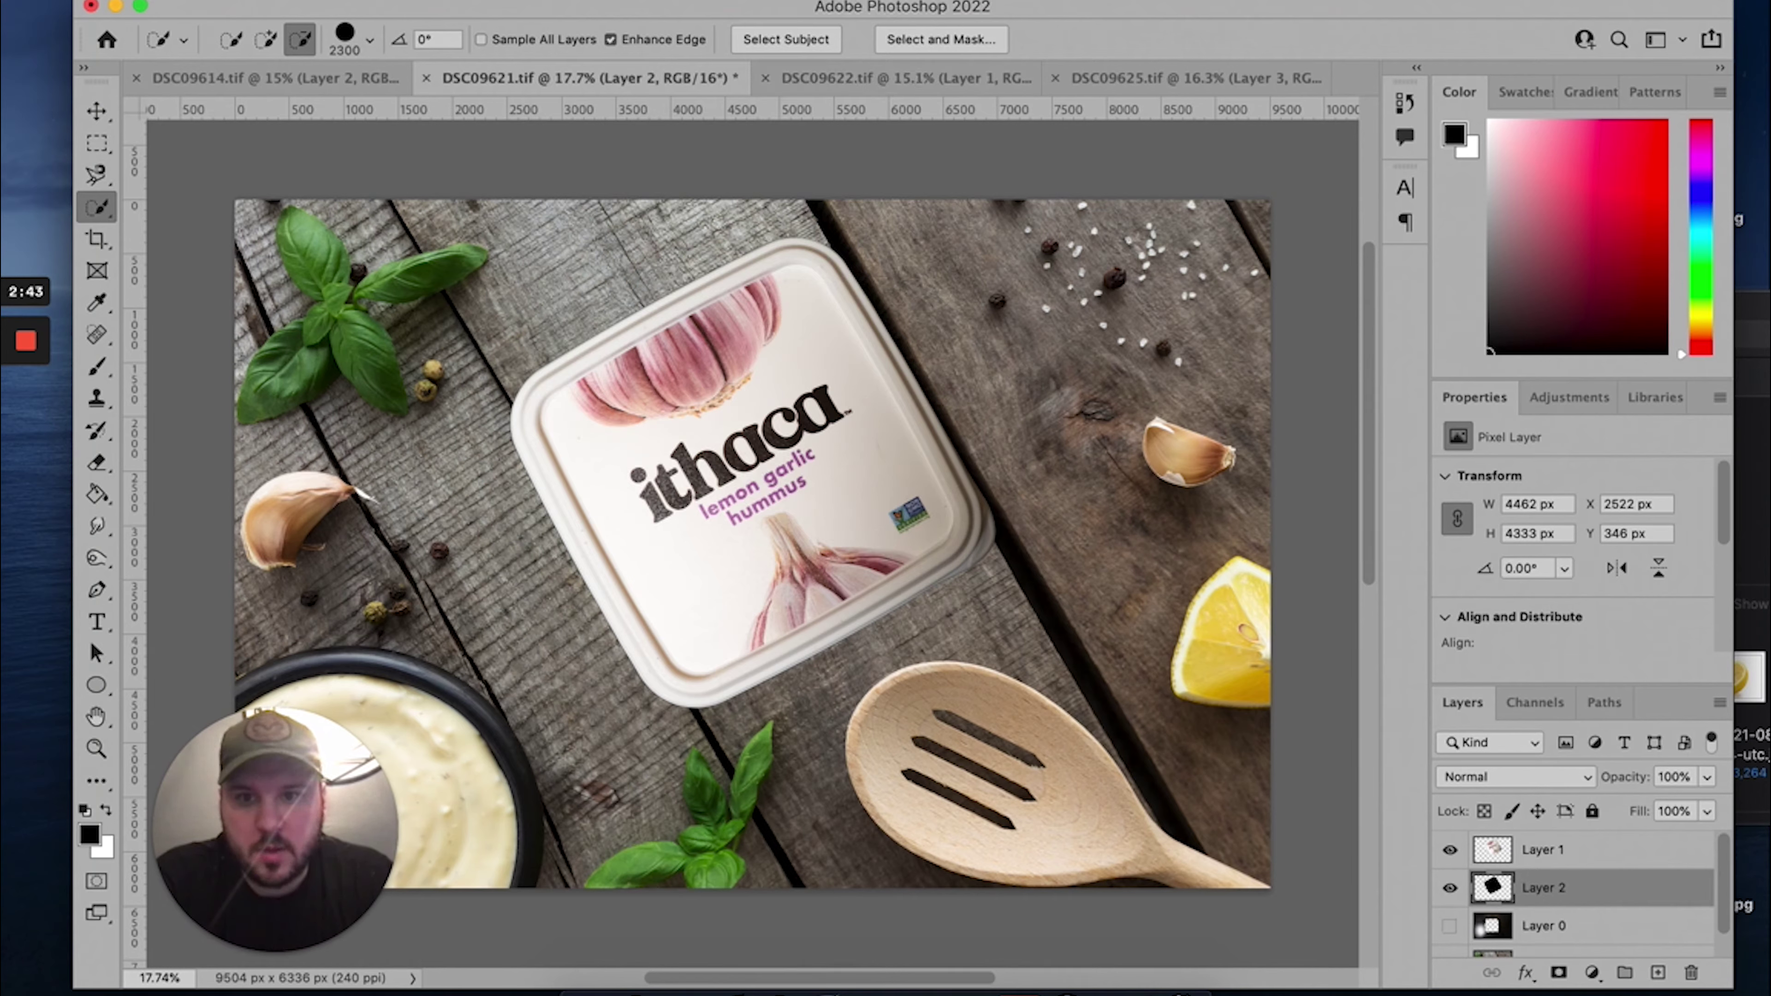
# - Apply a Gaussian Blur to the black shape on Layer 2 to soften it into a shadow around the tub
pyautogui.click(572, 2)
pyautogui.moveTo(828, 297)
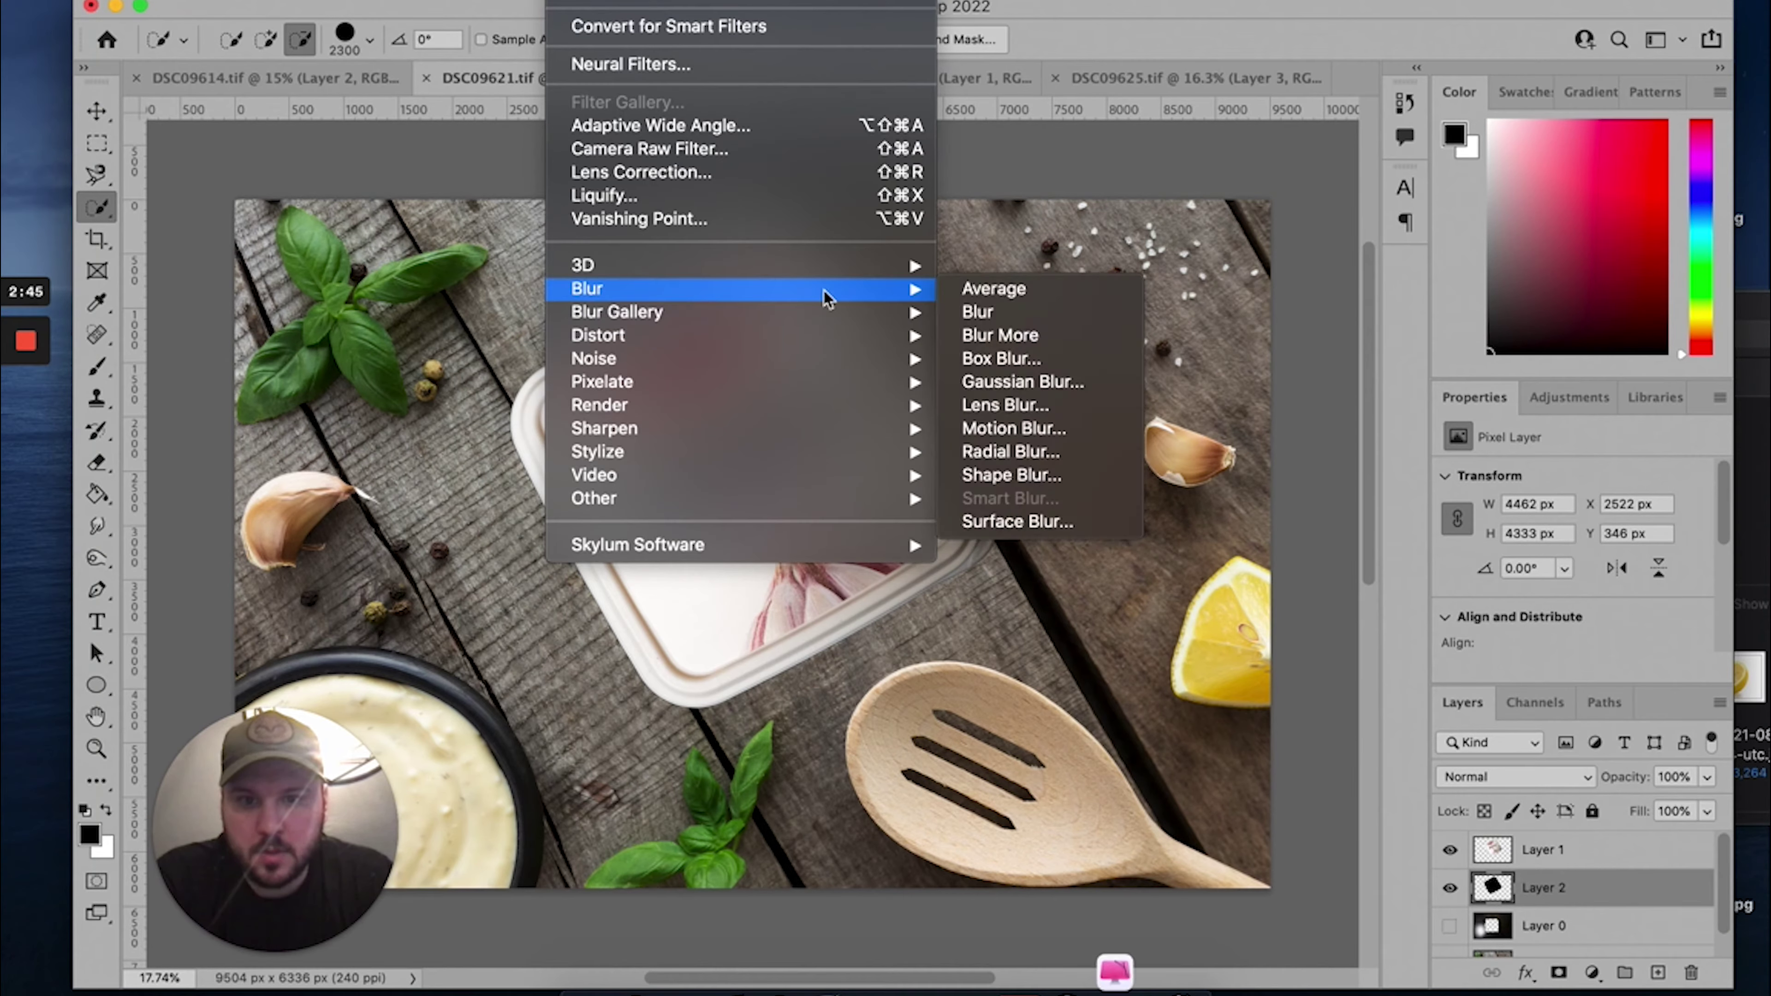
pyautogui.click(1018, 384)
pyautogui.moveTo(835, 517); pyautogui.dragTo(899, 530)
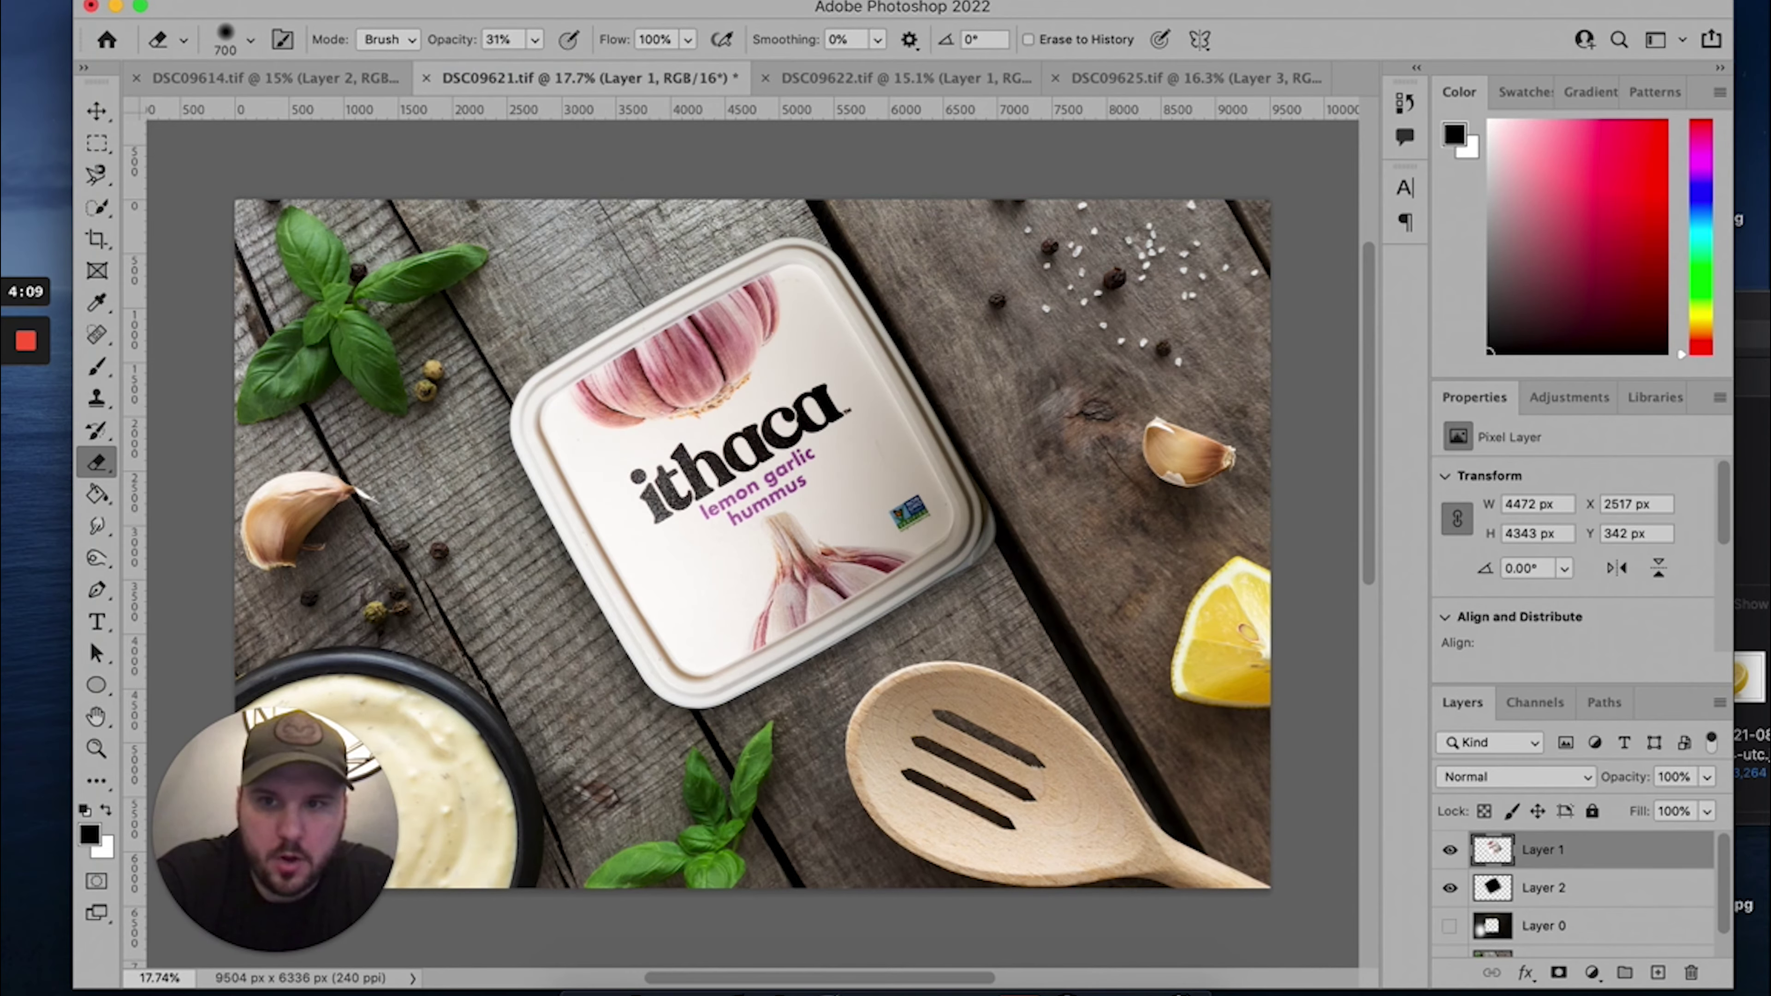
# - Use the Camera Raw Filter on the tub layer to set Highlights to -26 and raise Shadows slightly
pyautogui.click(300, 1)
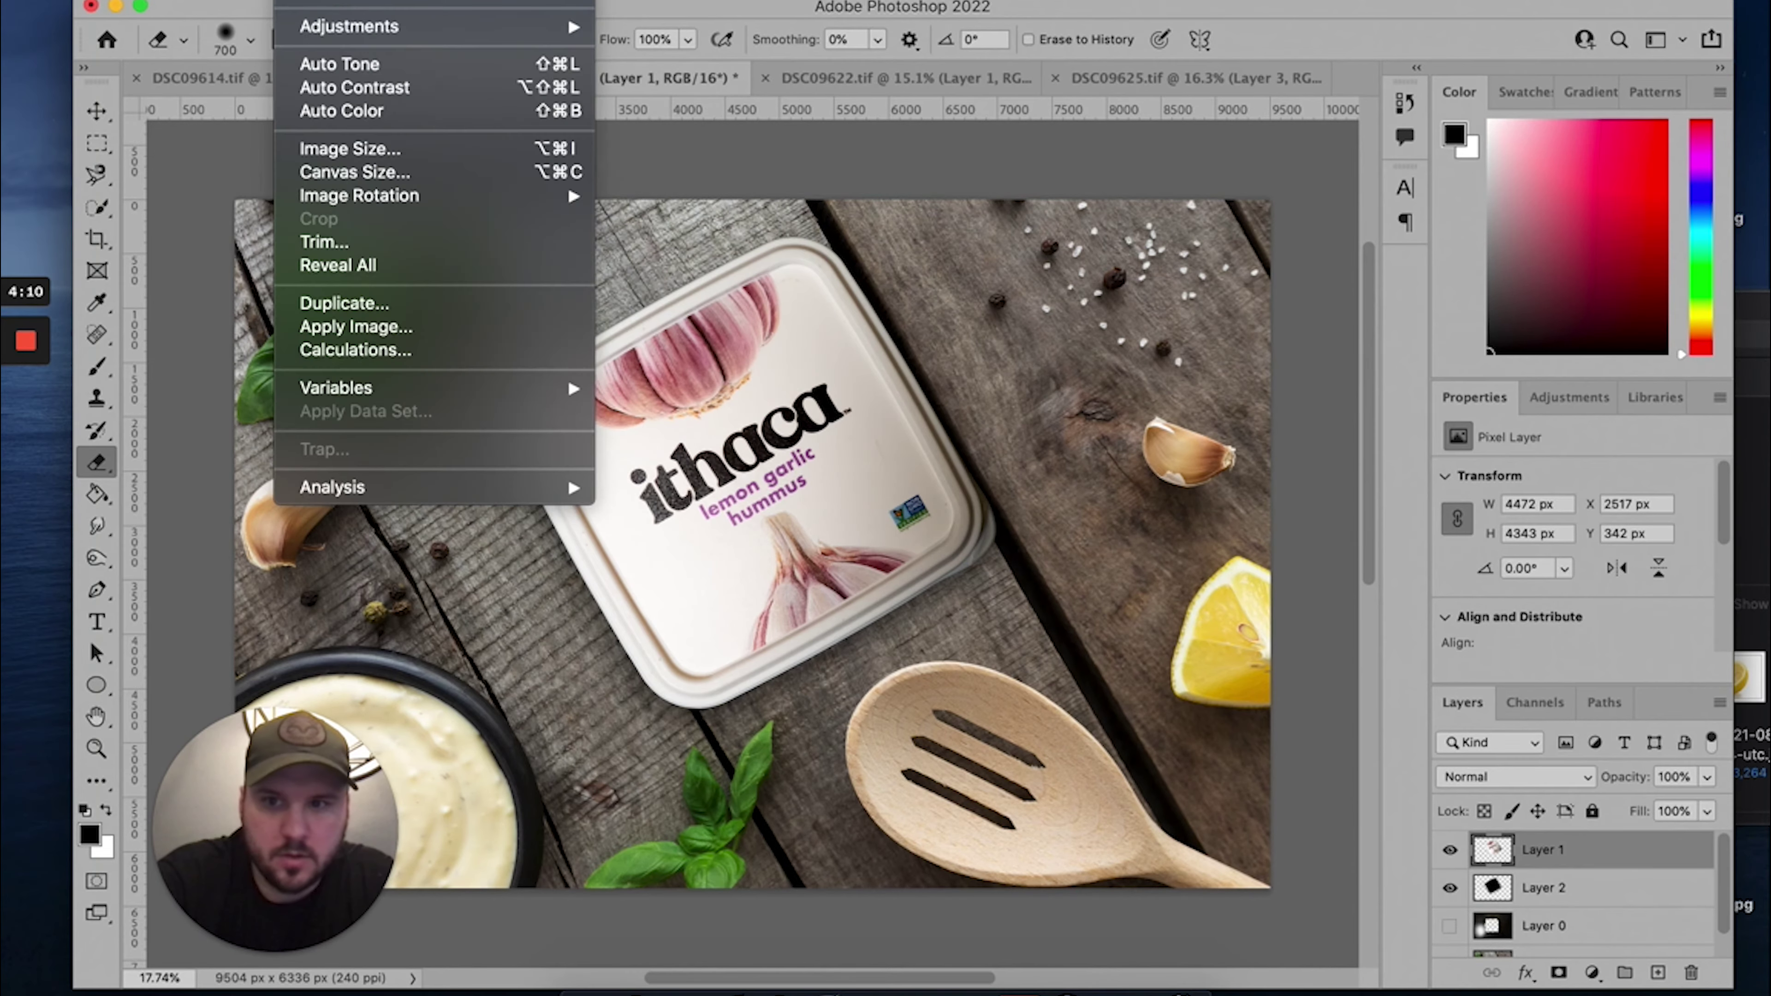
pyautogui.click(955, 168)
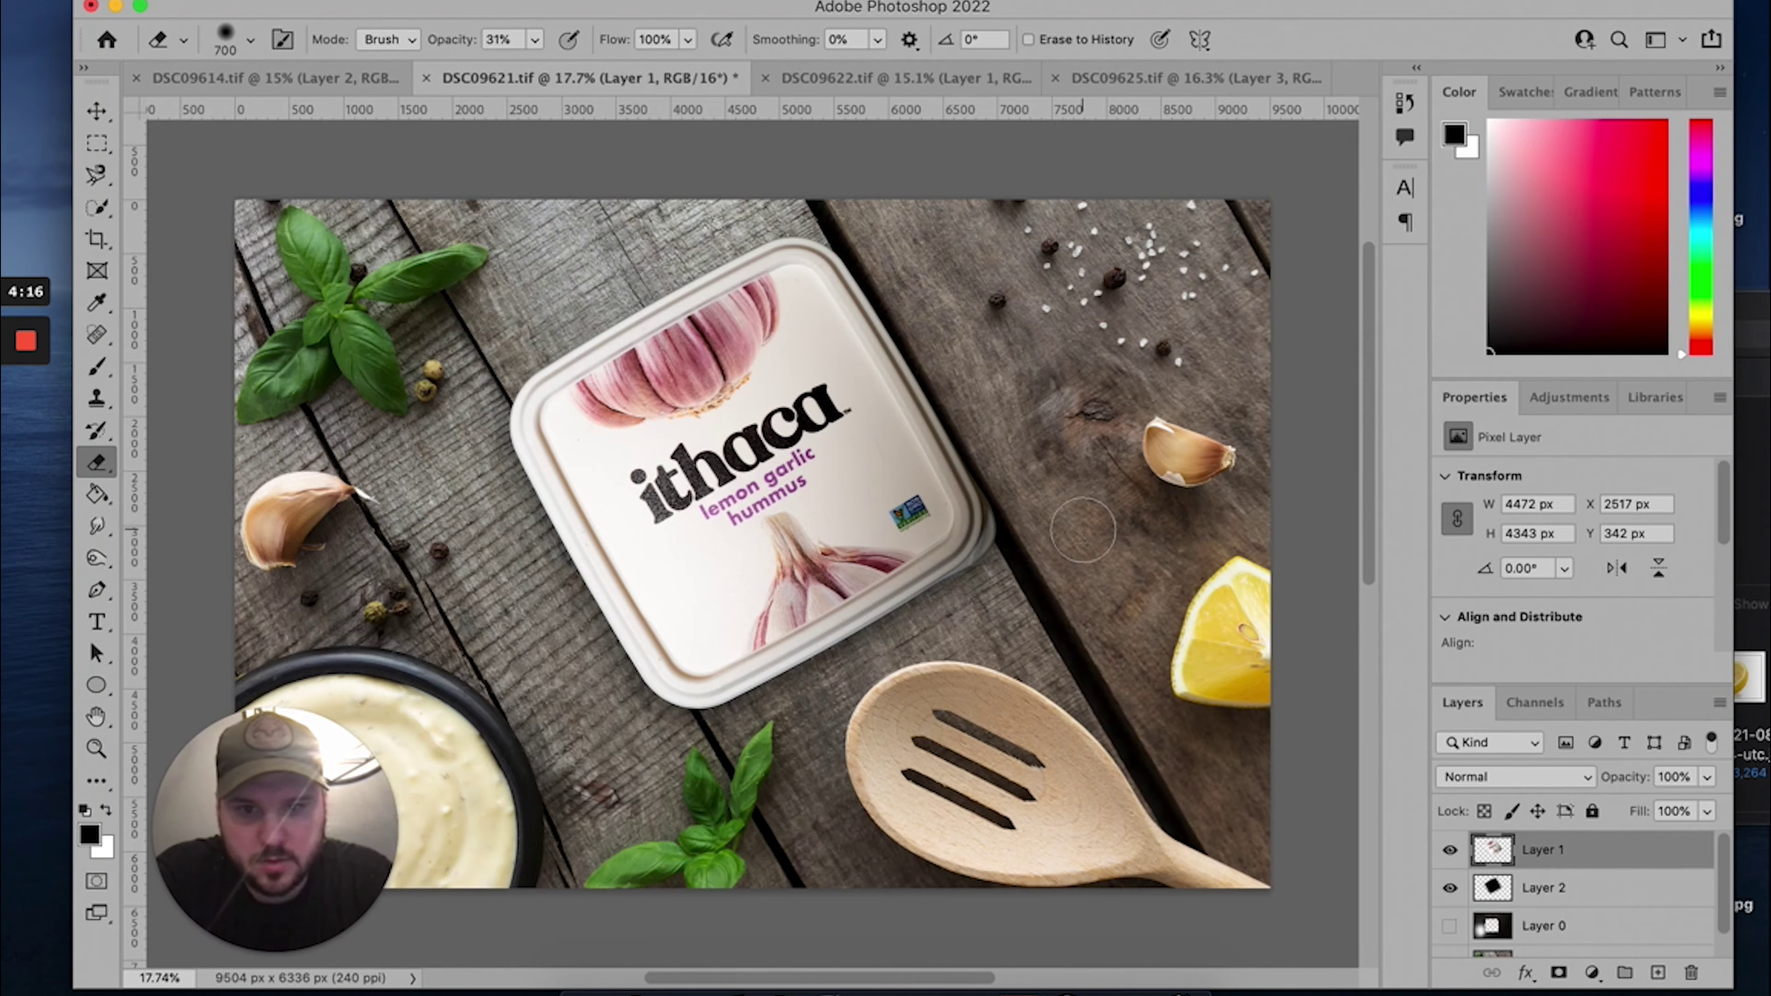
pyautogui.scroll(-2, 1083, 531)
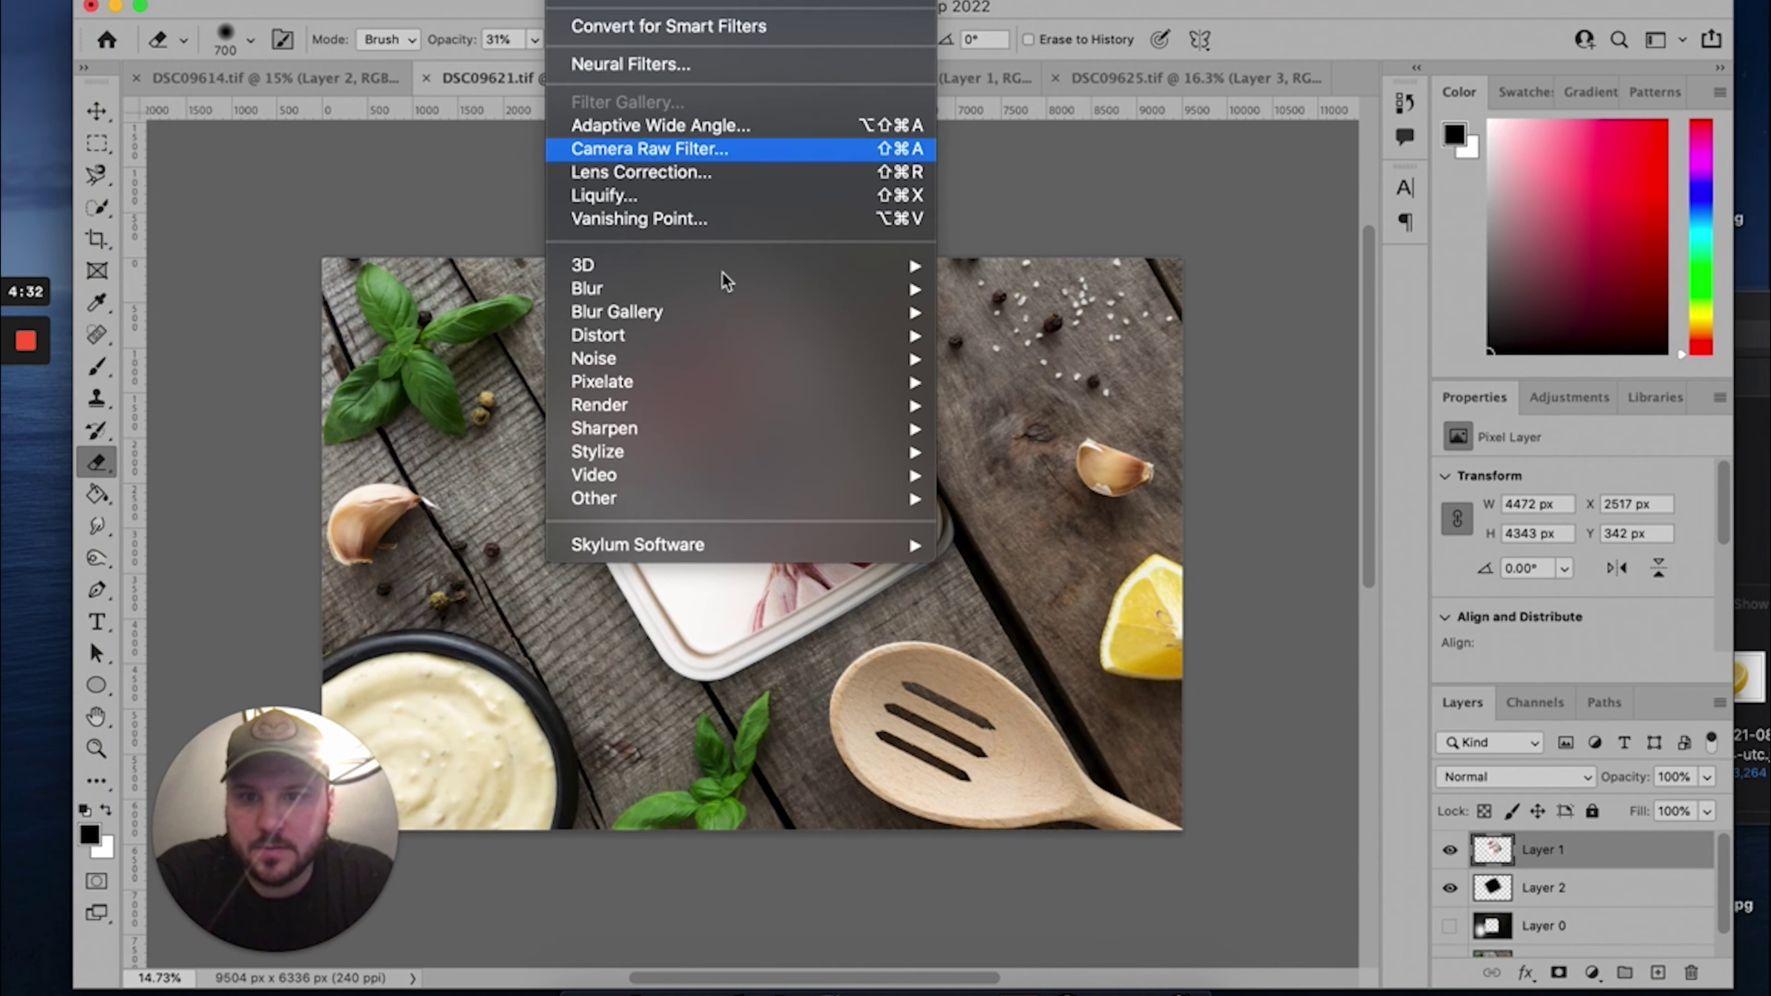
pyautogui.moveTo(746, 311)
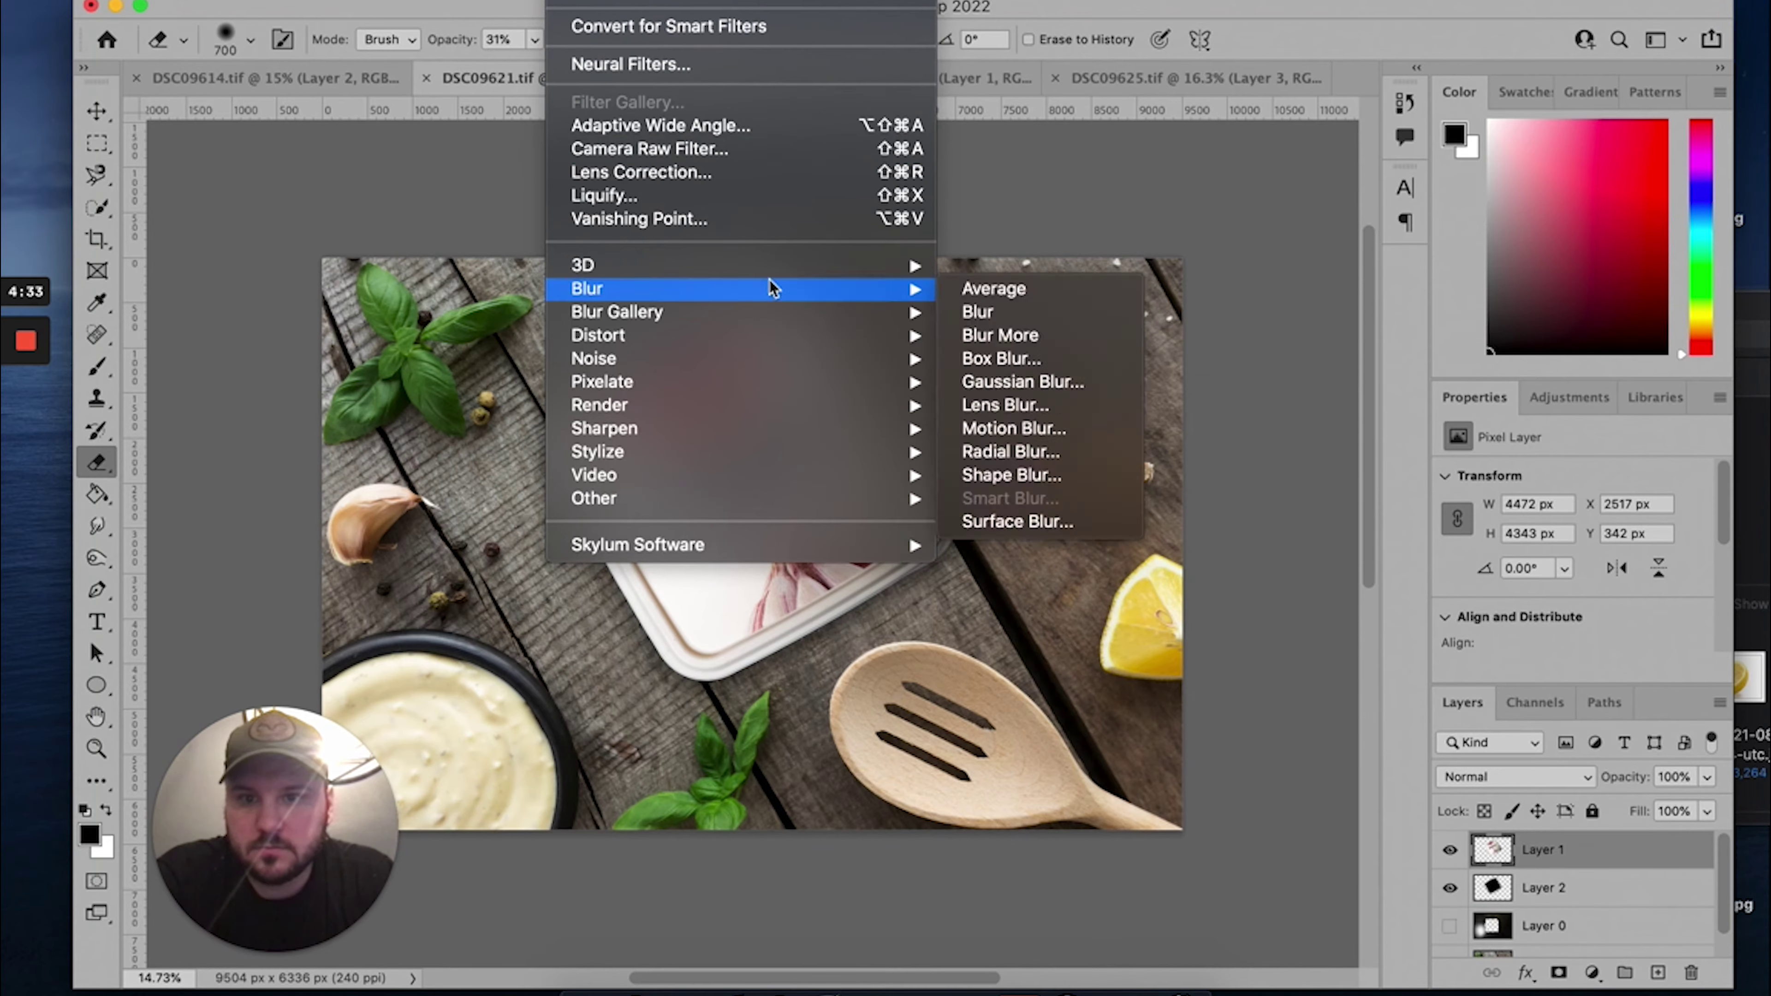
pyautogui.click(764, 152)
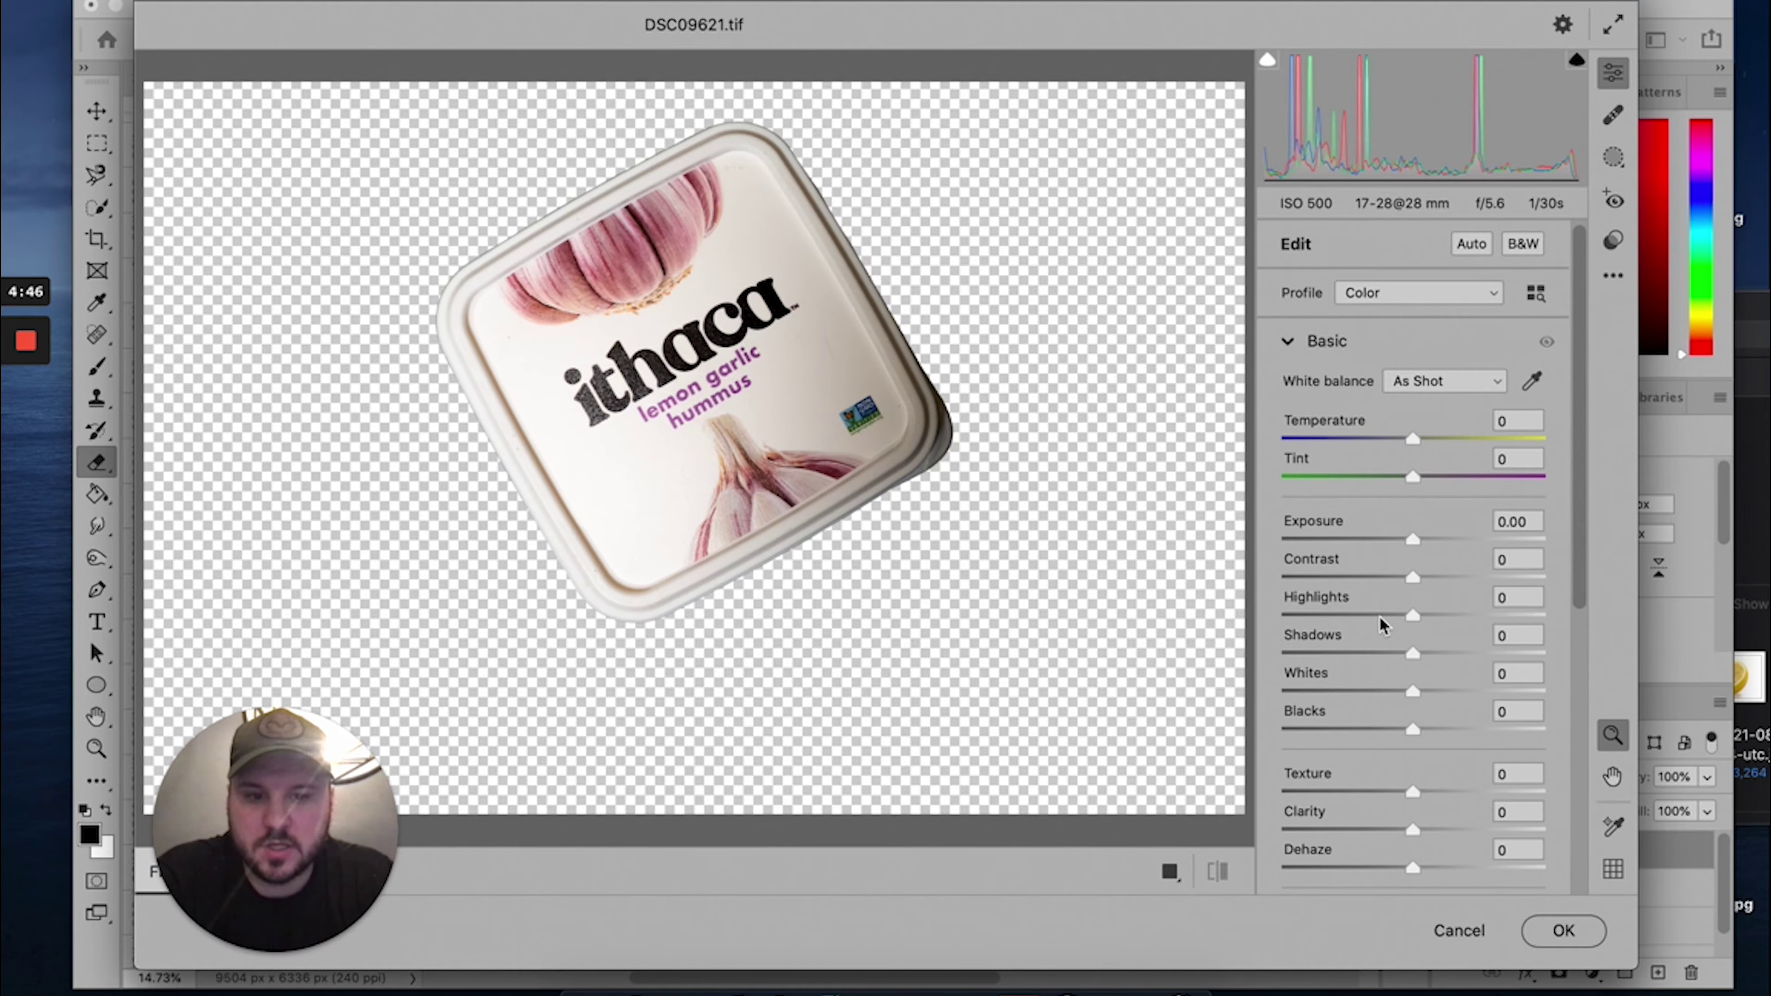
pyautogui.click(1380, 616)
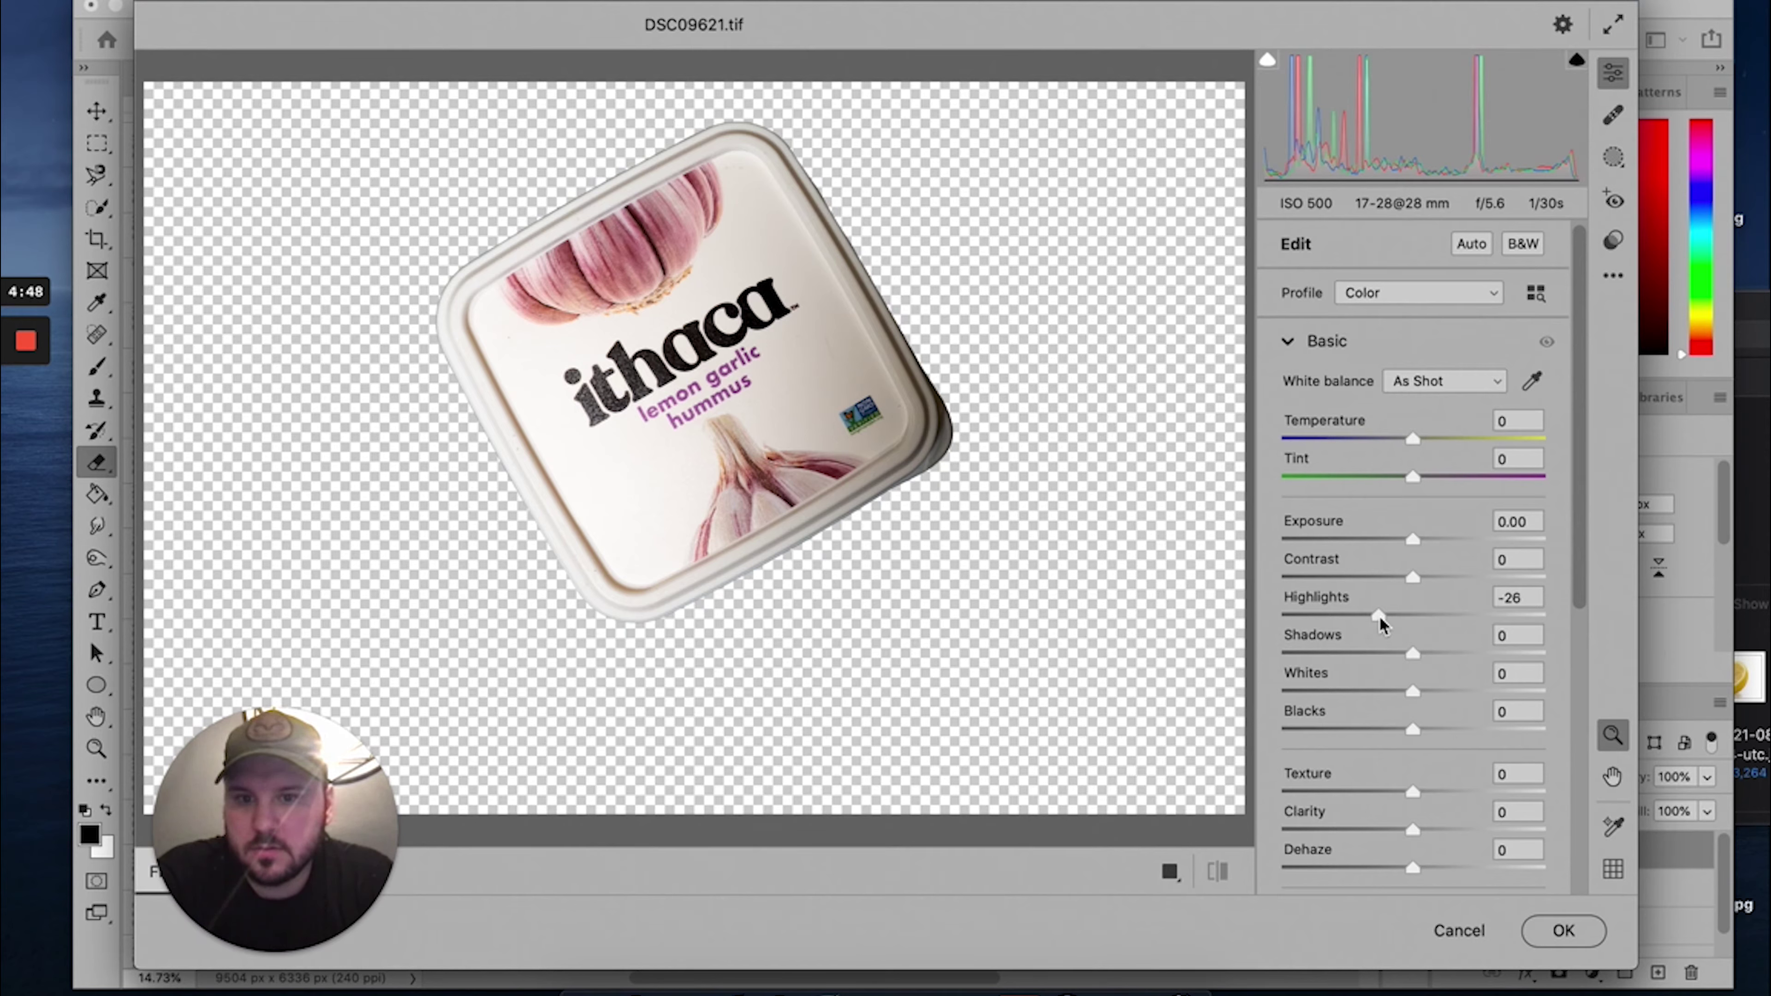
pyautogui.moveTo(1412, 653); pyautogui.dragTo(1423, 636)
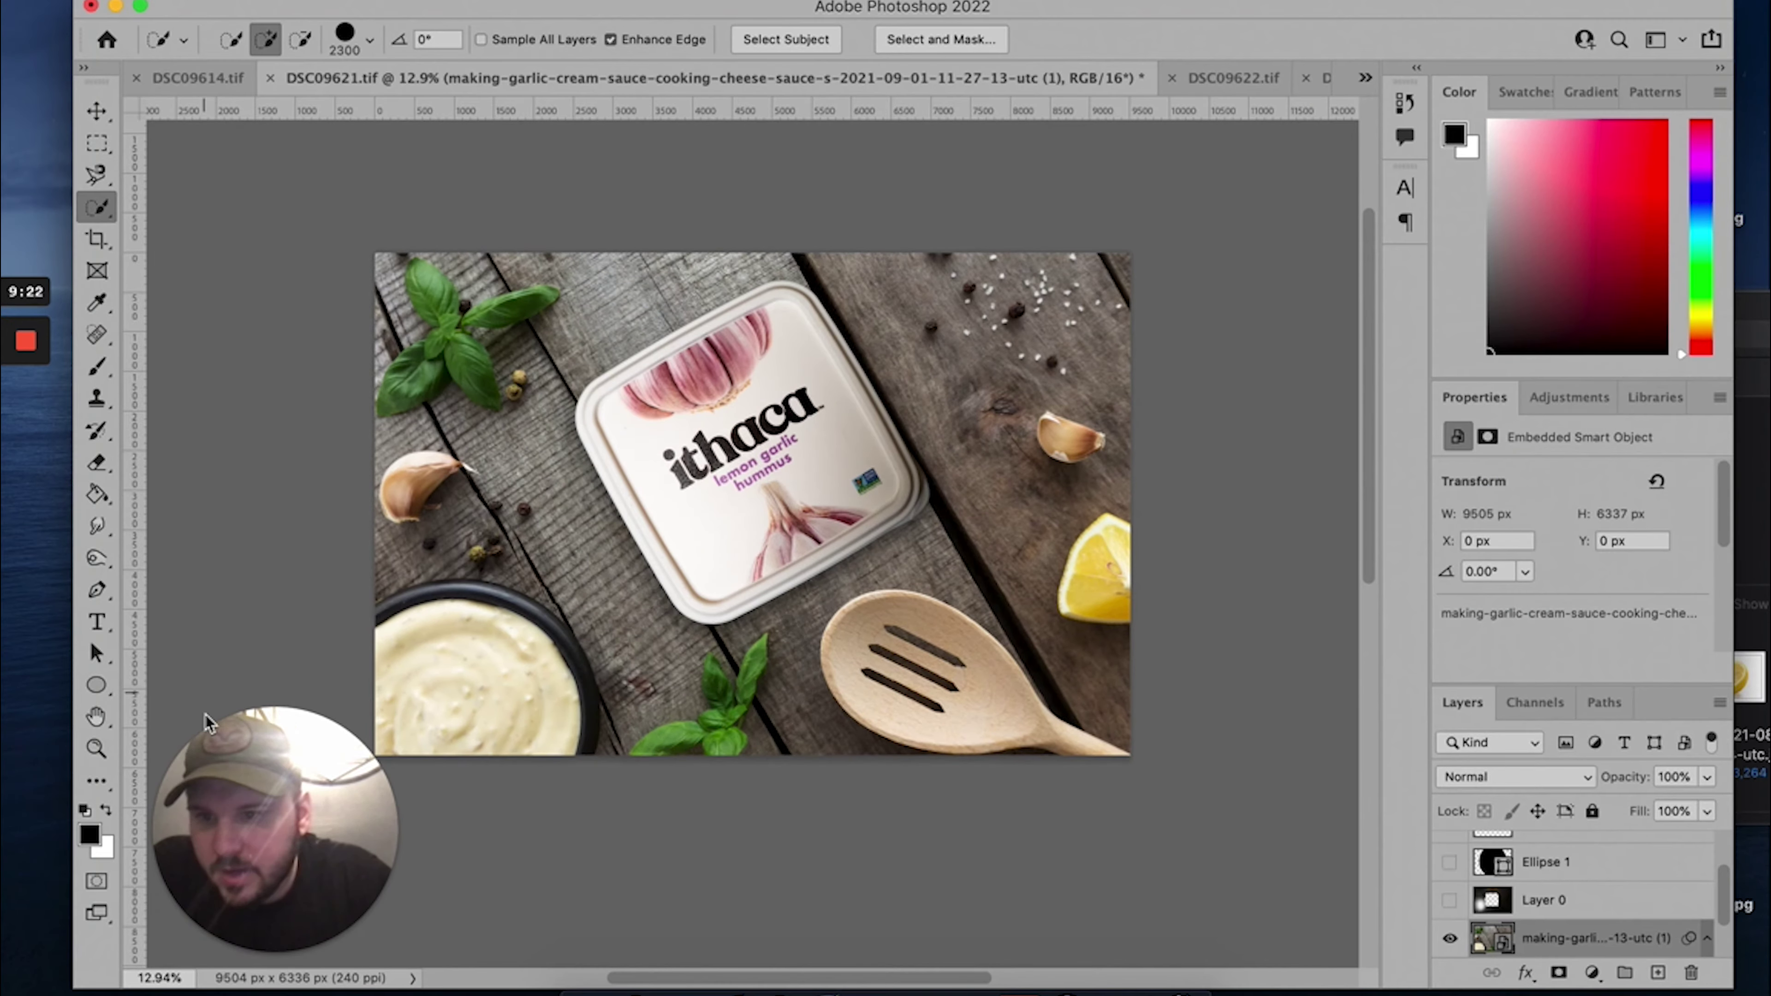
# - Brighten the tub's lower right edge on Layer 1 with the Dodge tool, using Midtones at 100% exposure
pyautogui.click(98, 558)
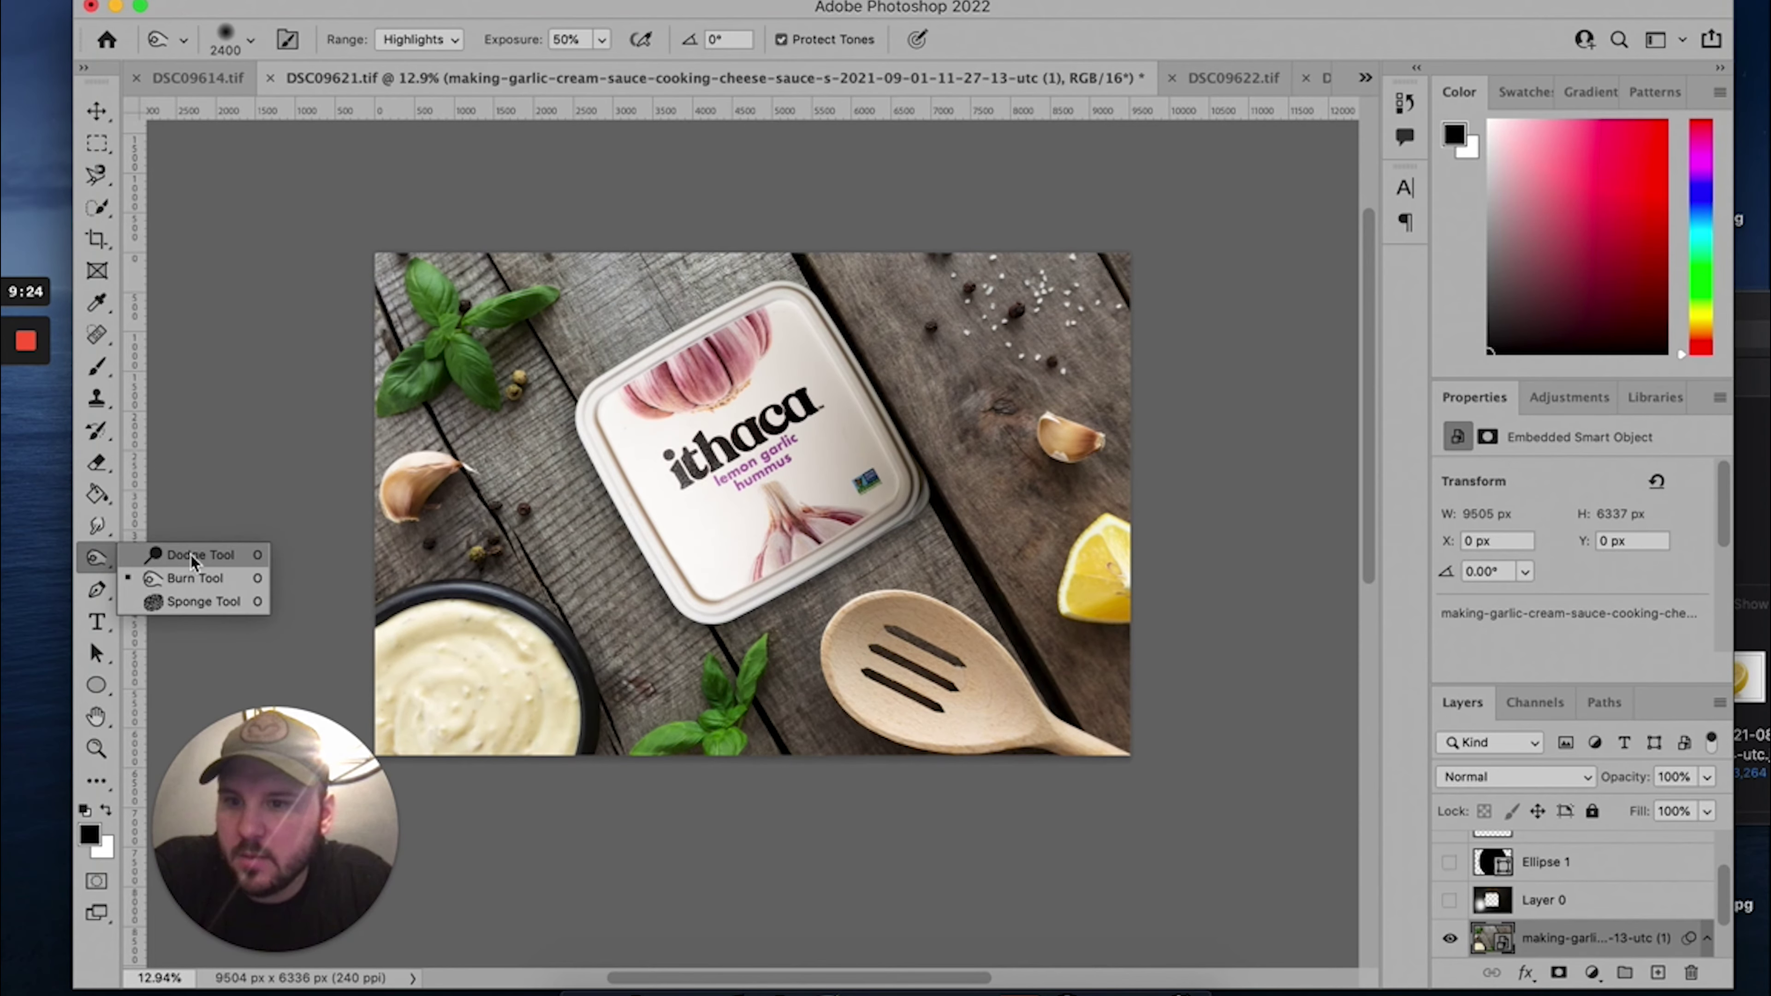
pyautogui.click(202, 556)
pyautogui.scroll(2, 1579, 887)
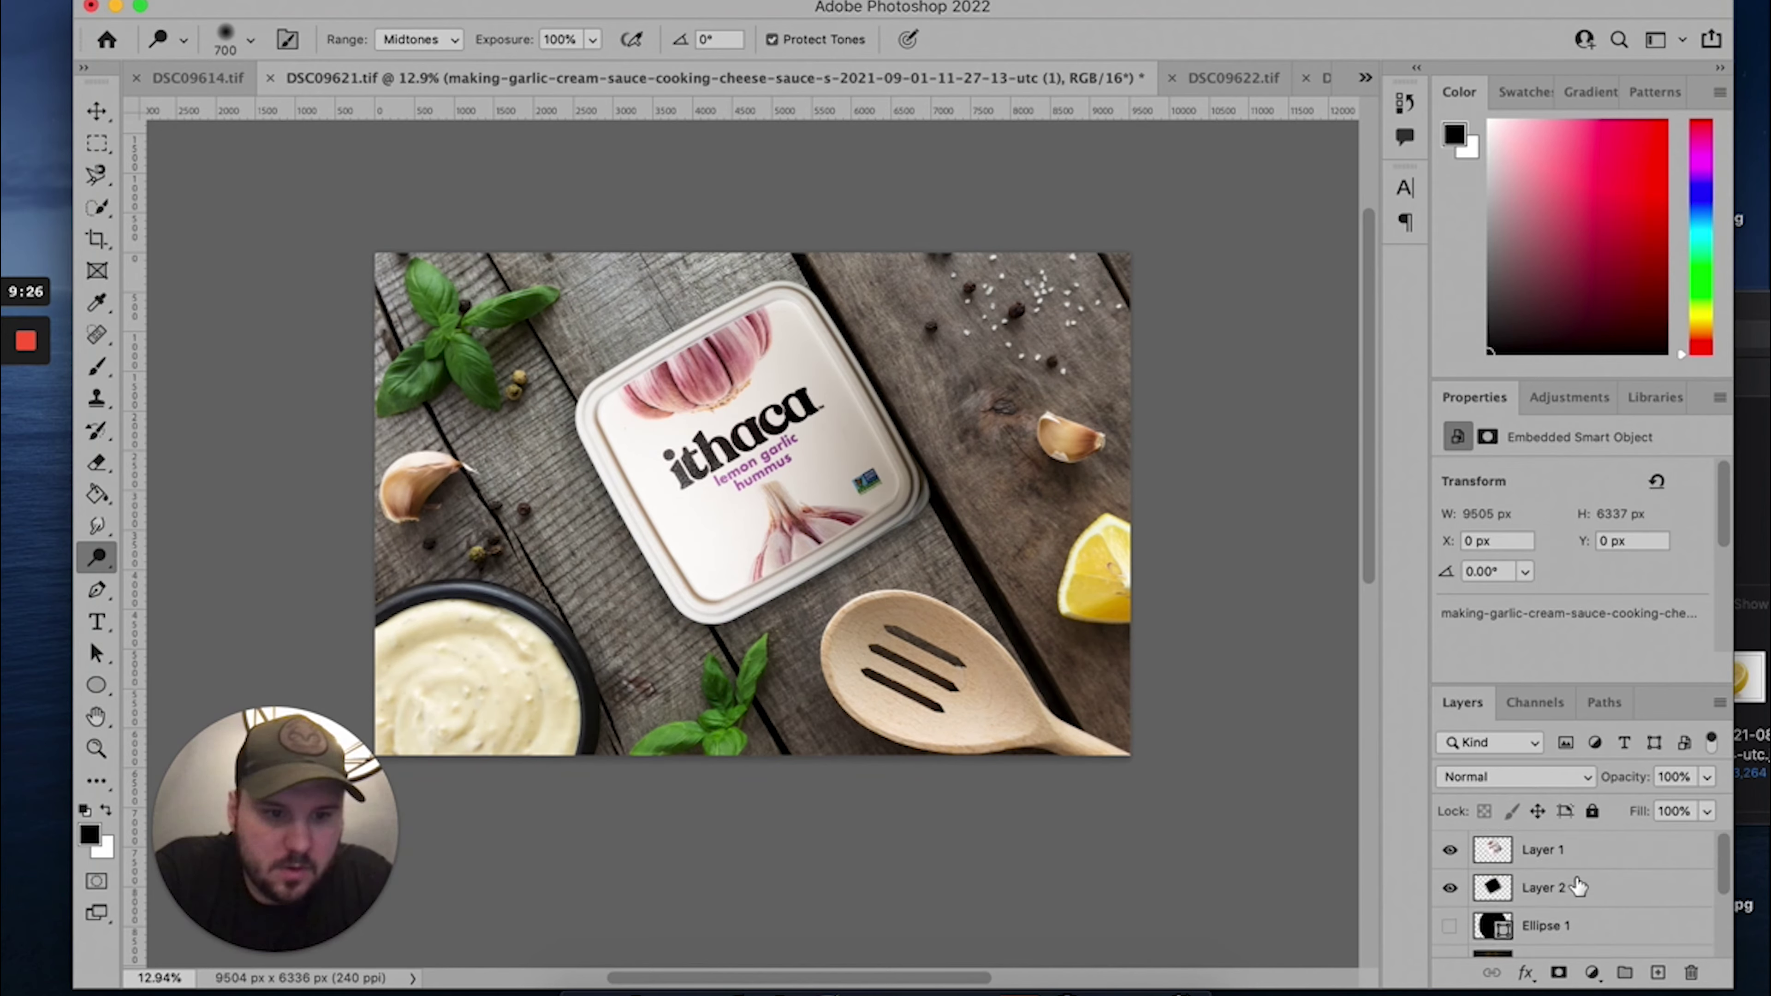
pyautogui.click(1597, 856)
pyautogui.moveTo(835, 562)
pyautogui.mouseDown()
pyautogui.moveTo(929, 496)
pyautogui.moveTo(803, 272)
pyautogui.moveTo(856, 385)
pyautogui.moveTo(879, 533)
pyautogui.mouseUp()
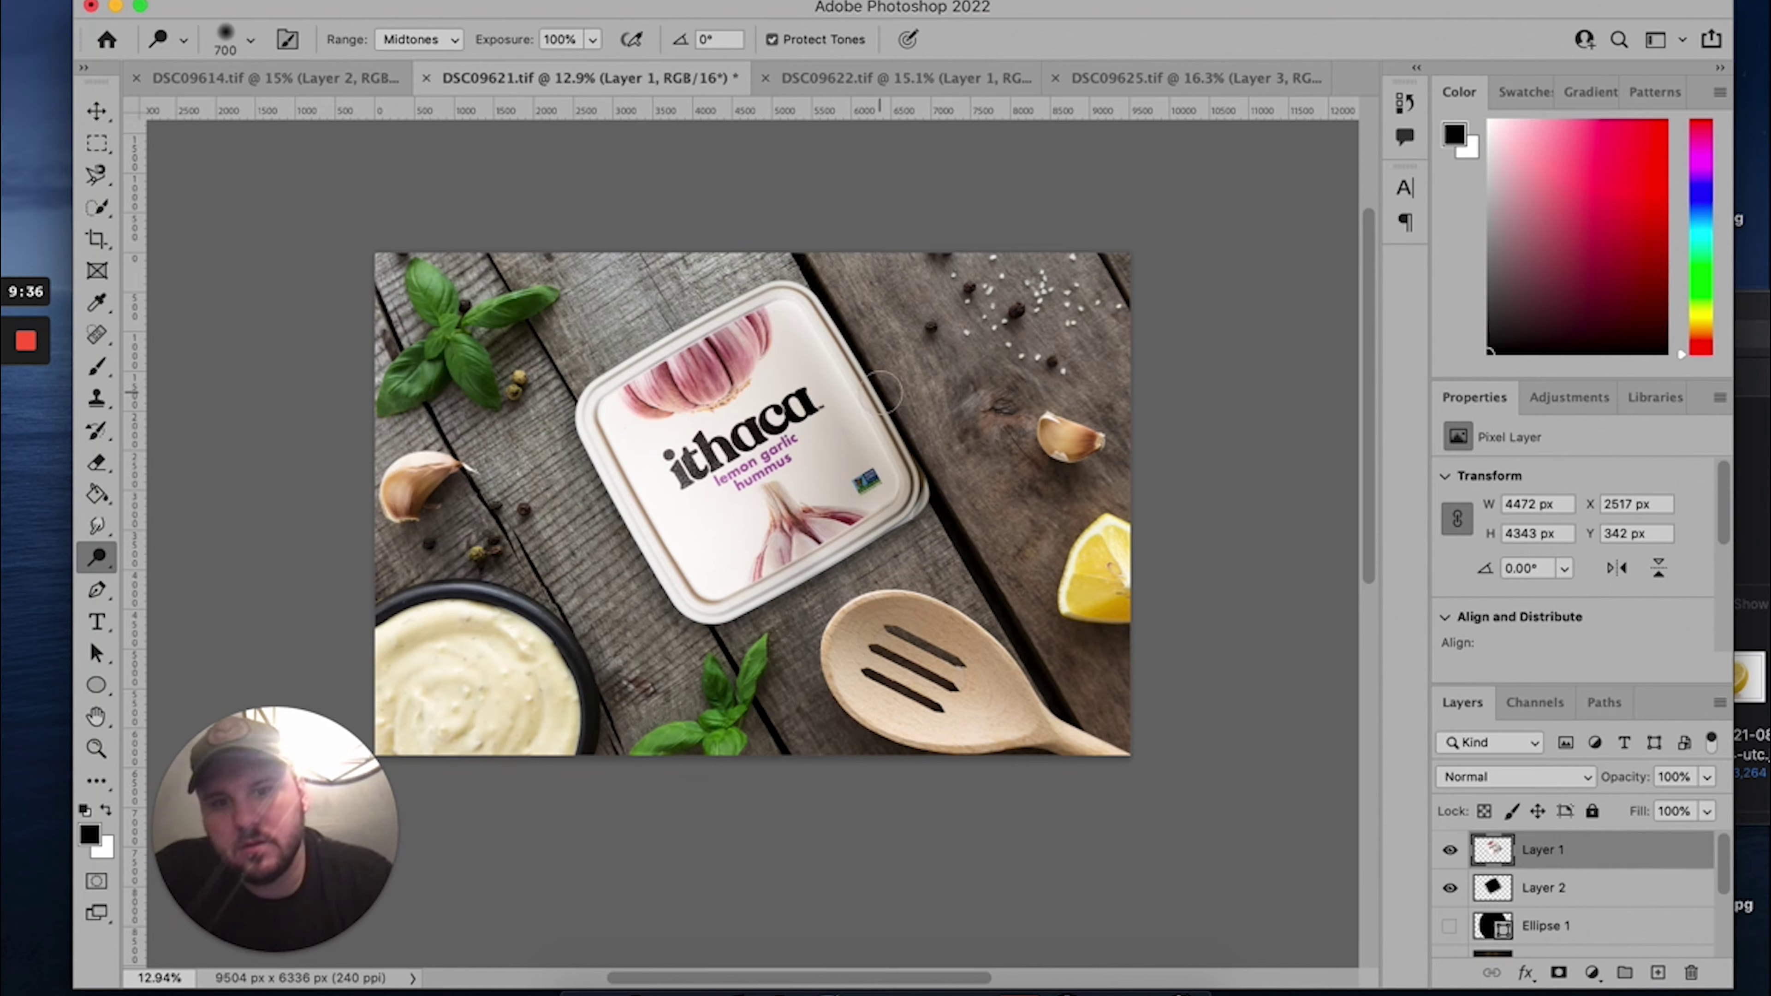
# - Try a dodge stroke along the tub's upper right edge, undo it and switch to the Burn tool
pyautogui.moveTo(880, 393); pyautogui.dragTo(807, 280)
pyautogui.press('super+z')
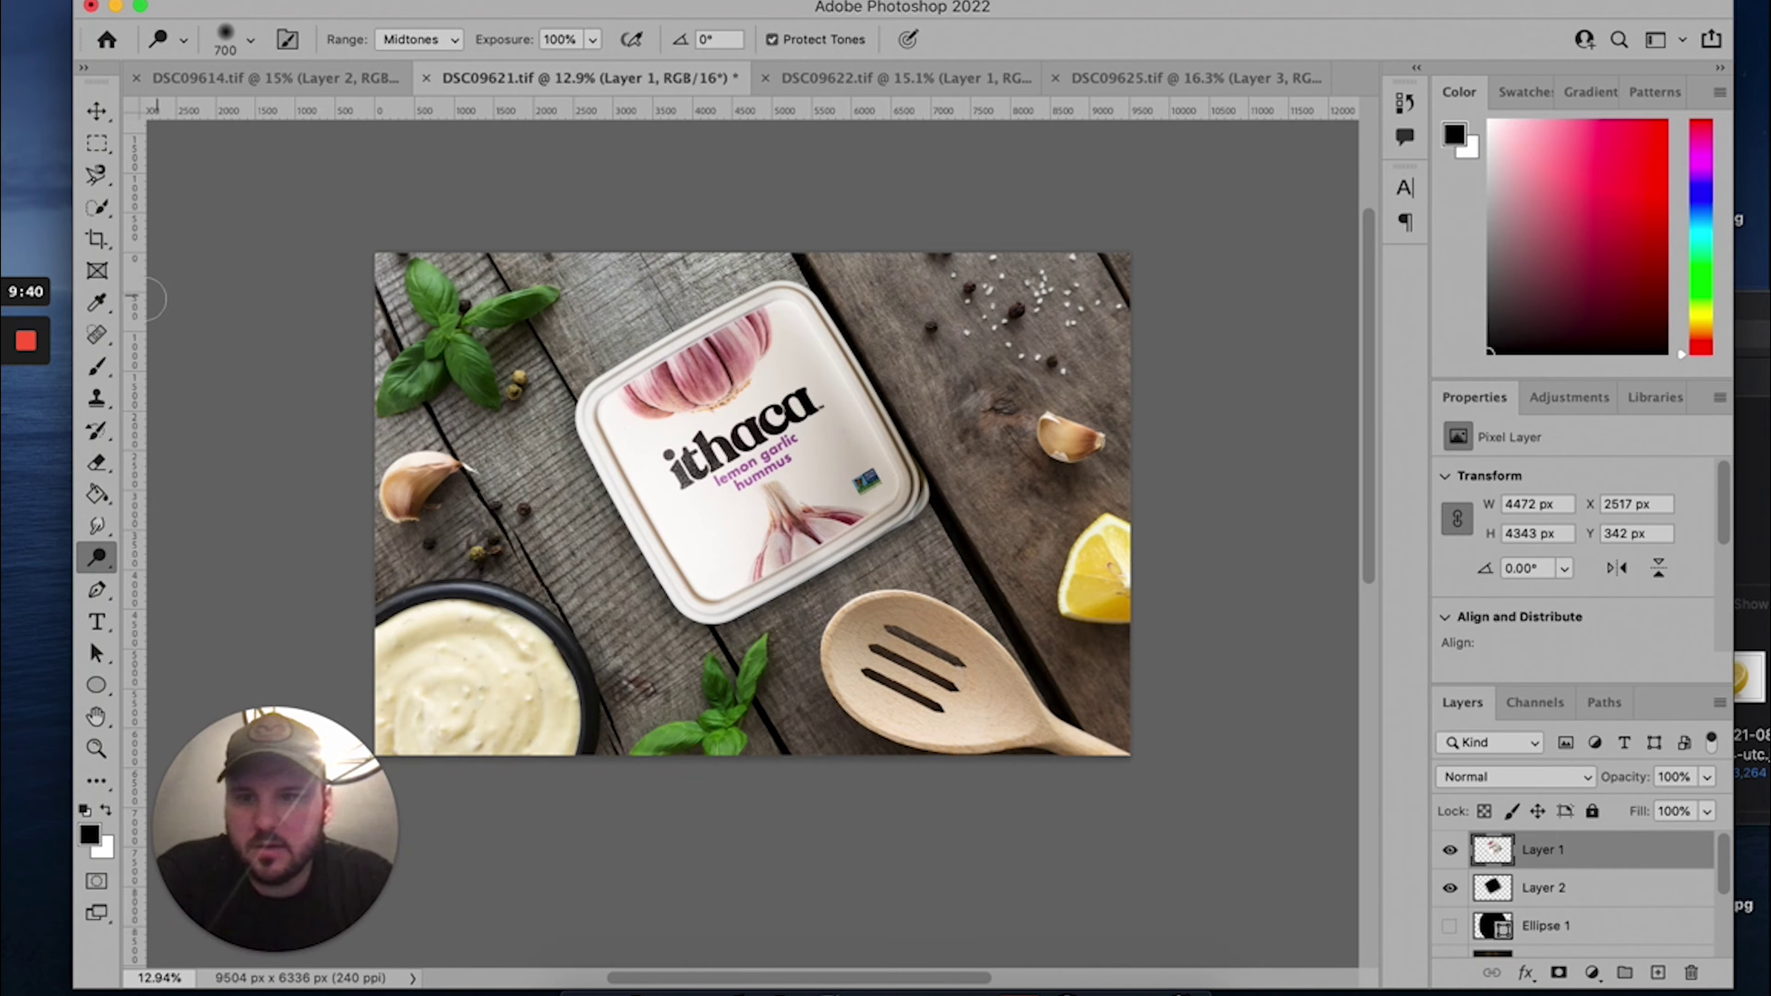
pyautogui.rightClick(97, 556)
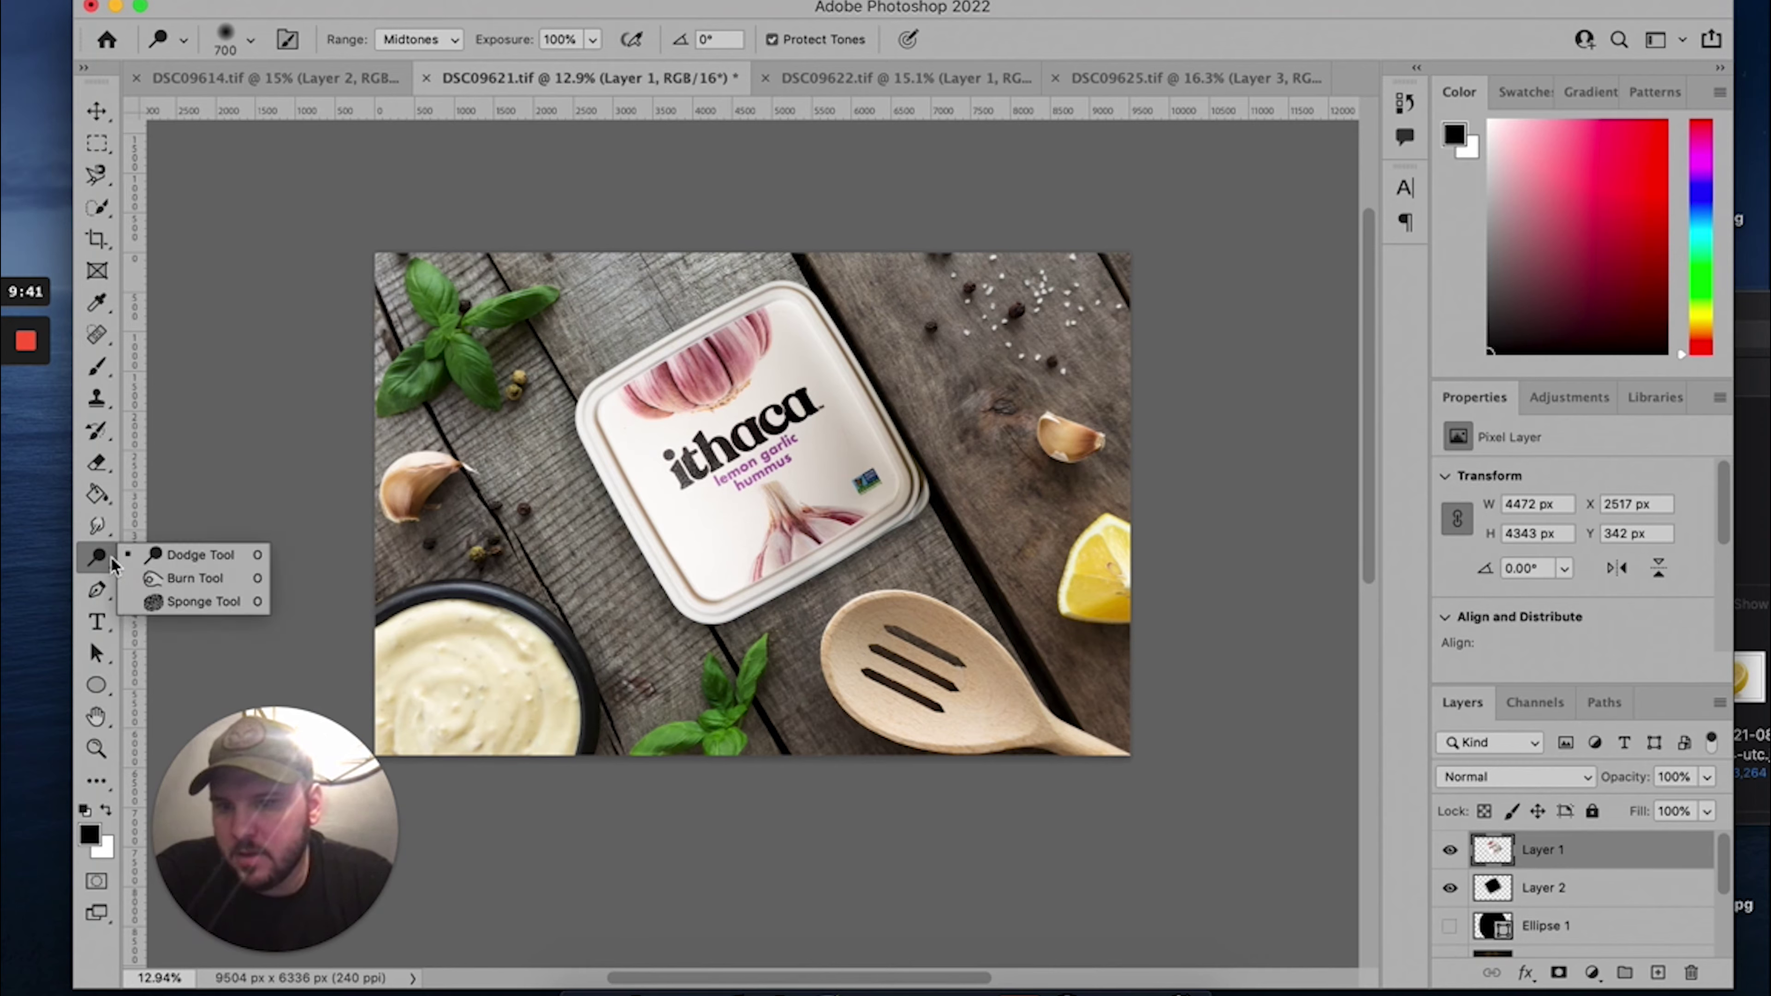
pyautogui.click(165, 588)
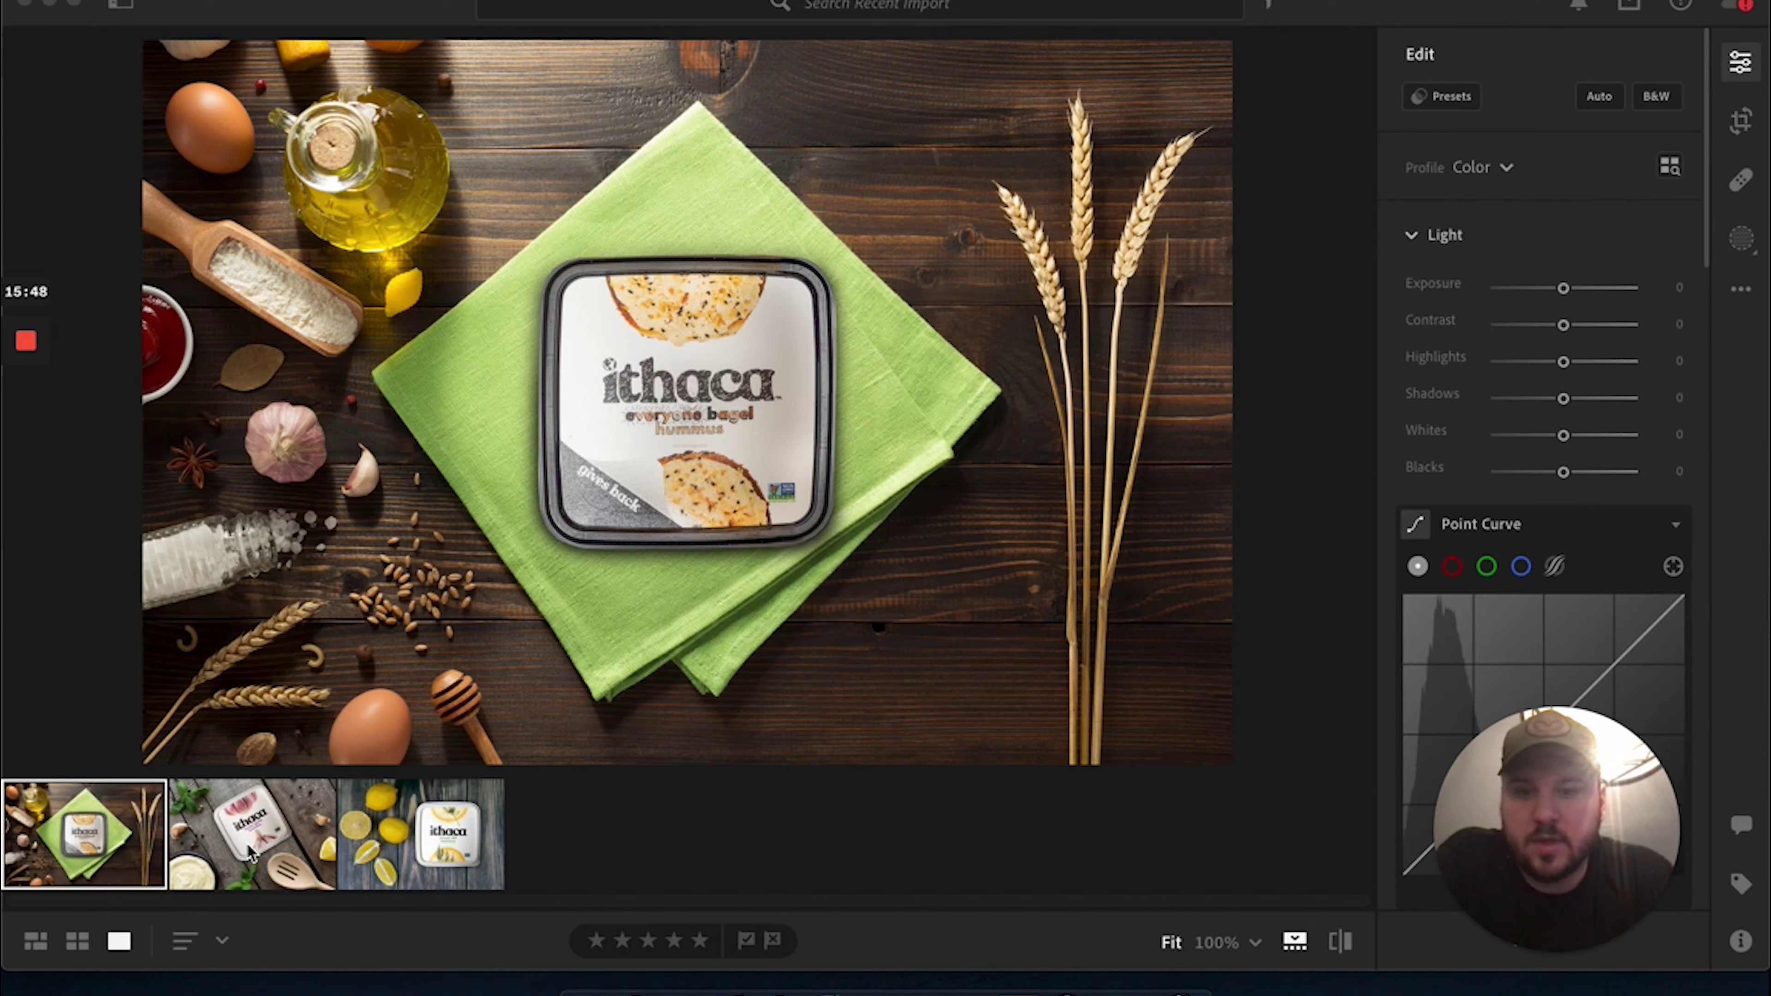
# - Switch to Lightroom, look through the finished composites and export the lemon garlic hummus photo as JPG (Large)
pyautogui.click(251, 852)
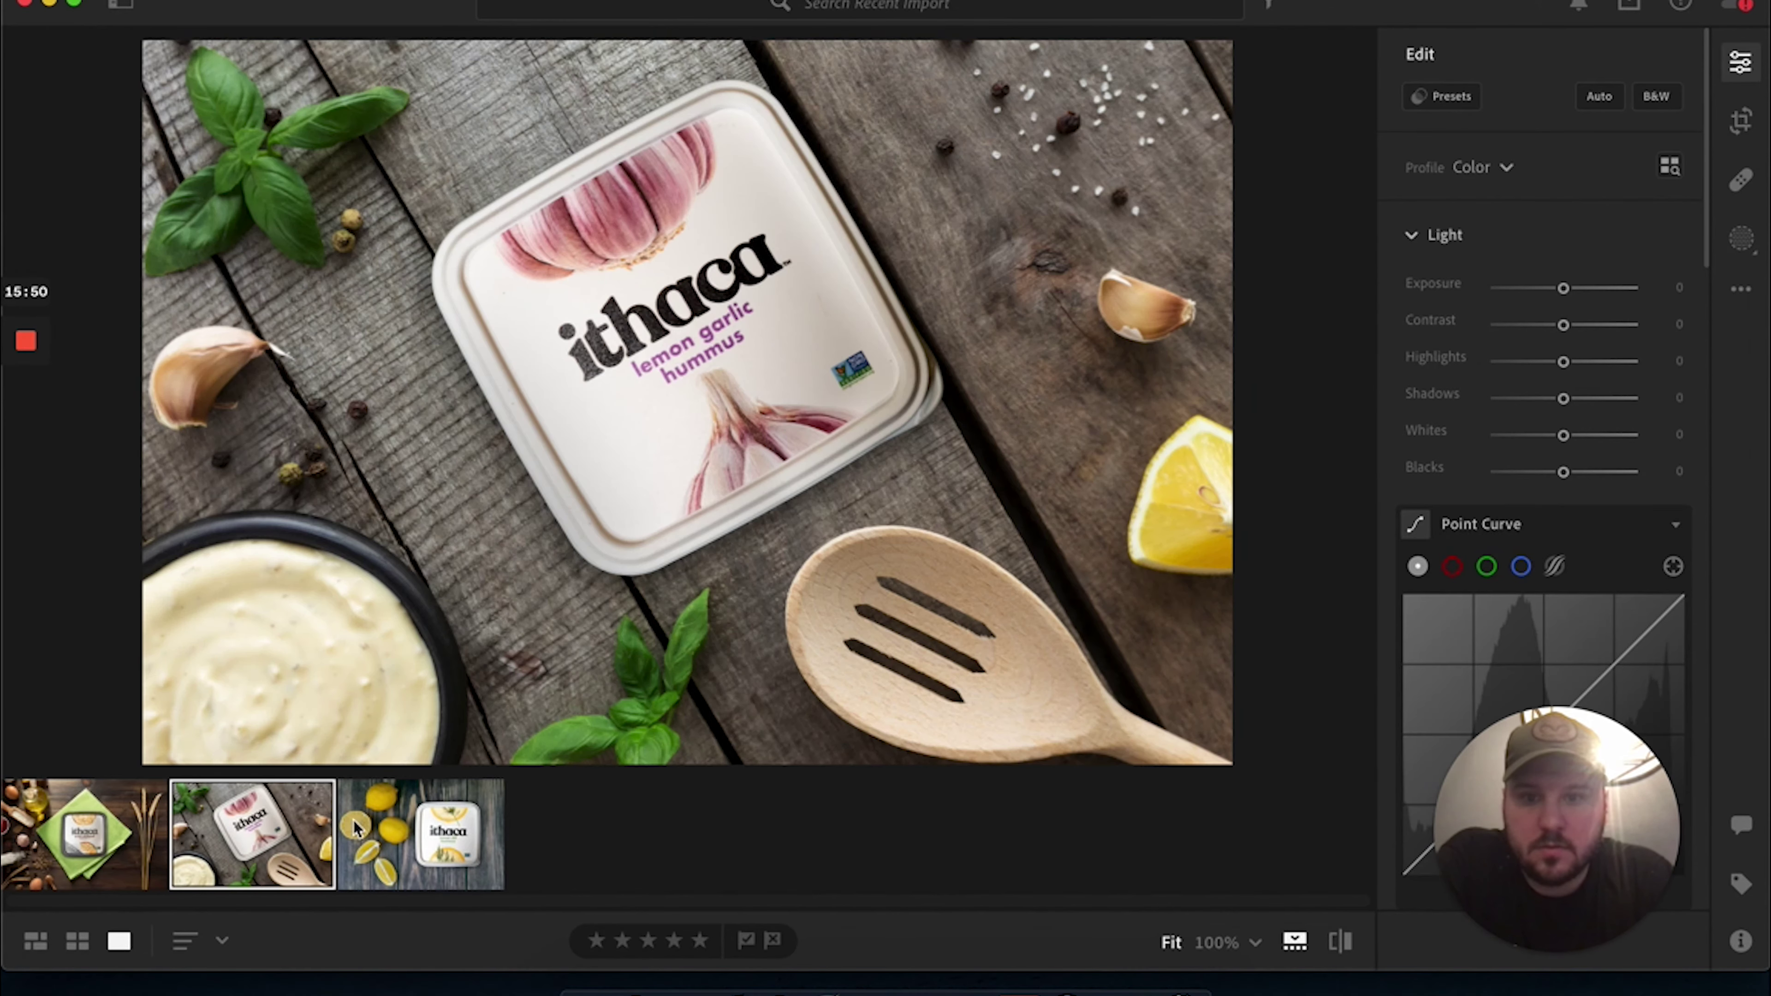
pyautogui.click(394, 834)
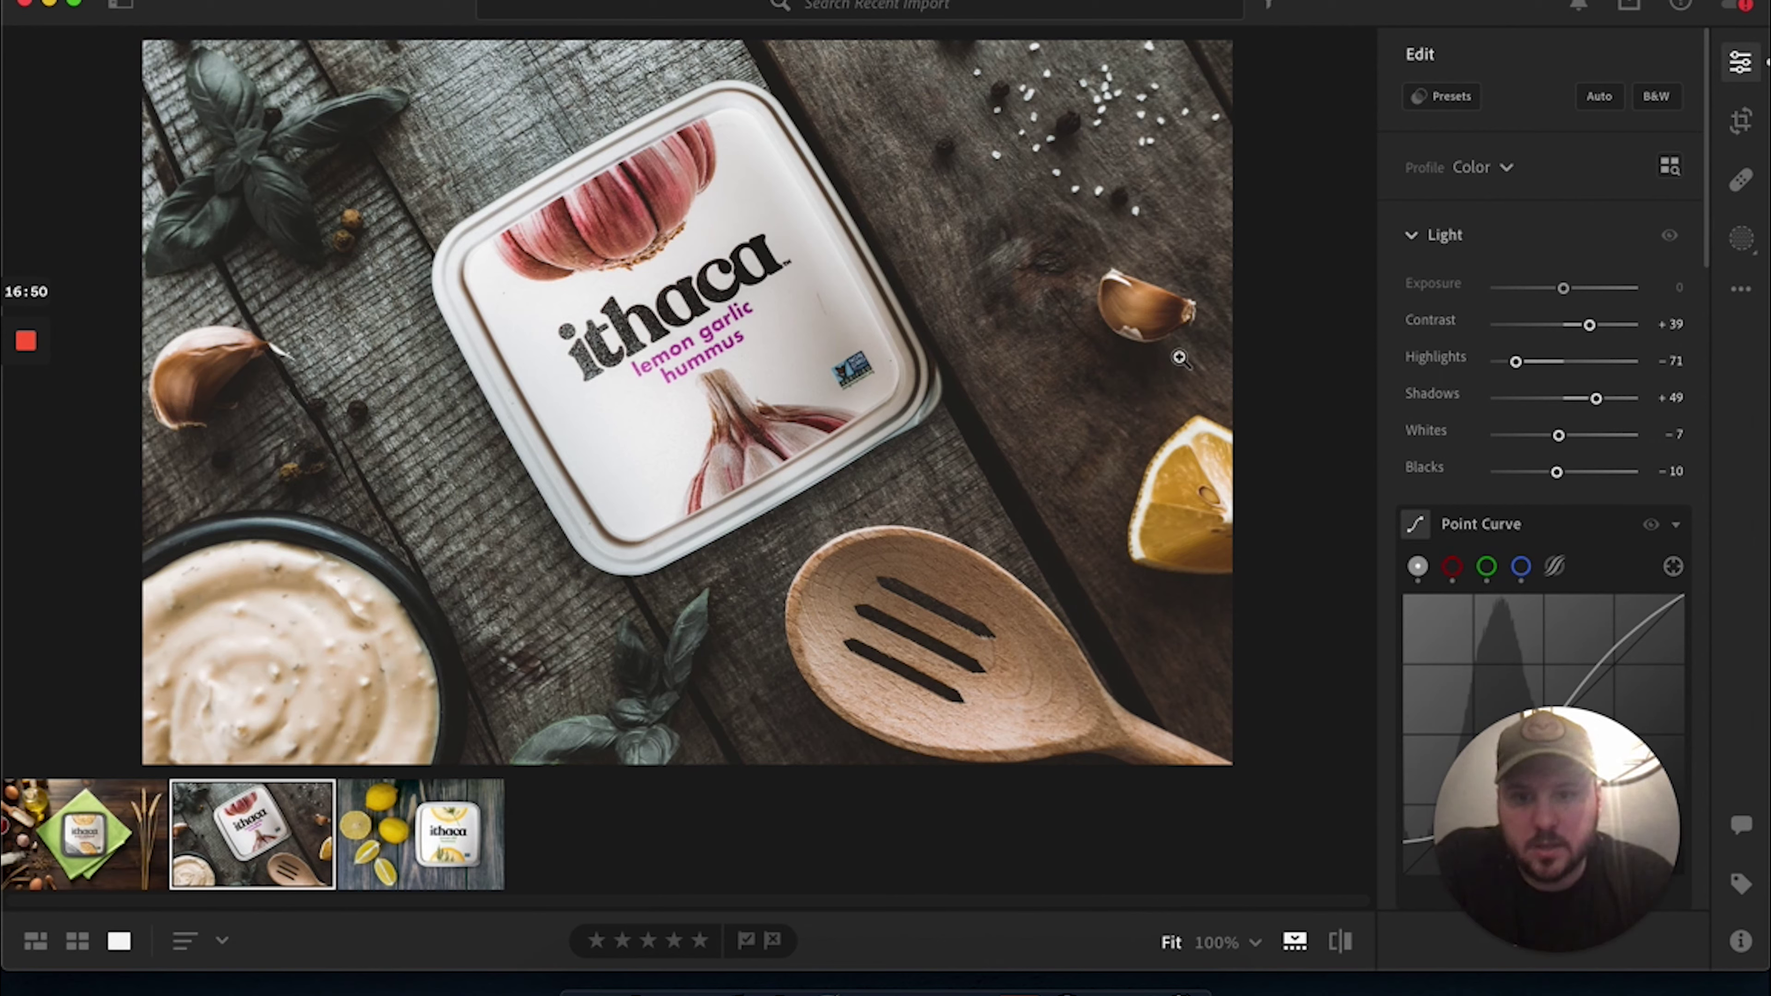
pyautogui.click(1630, 6)
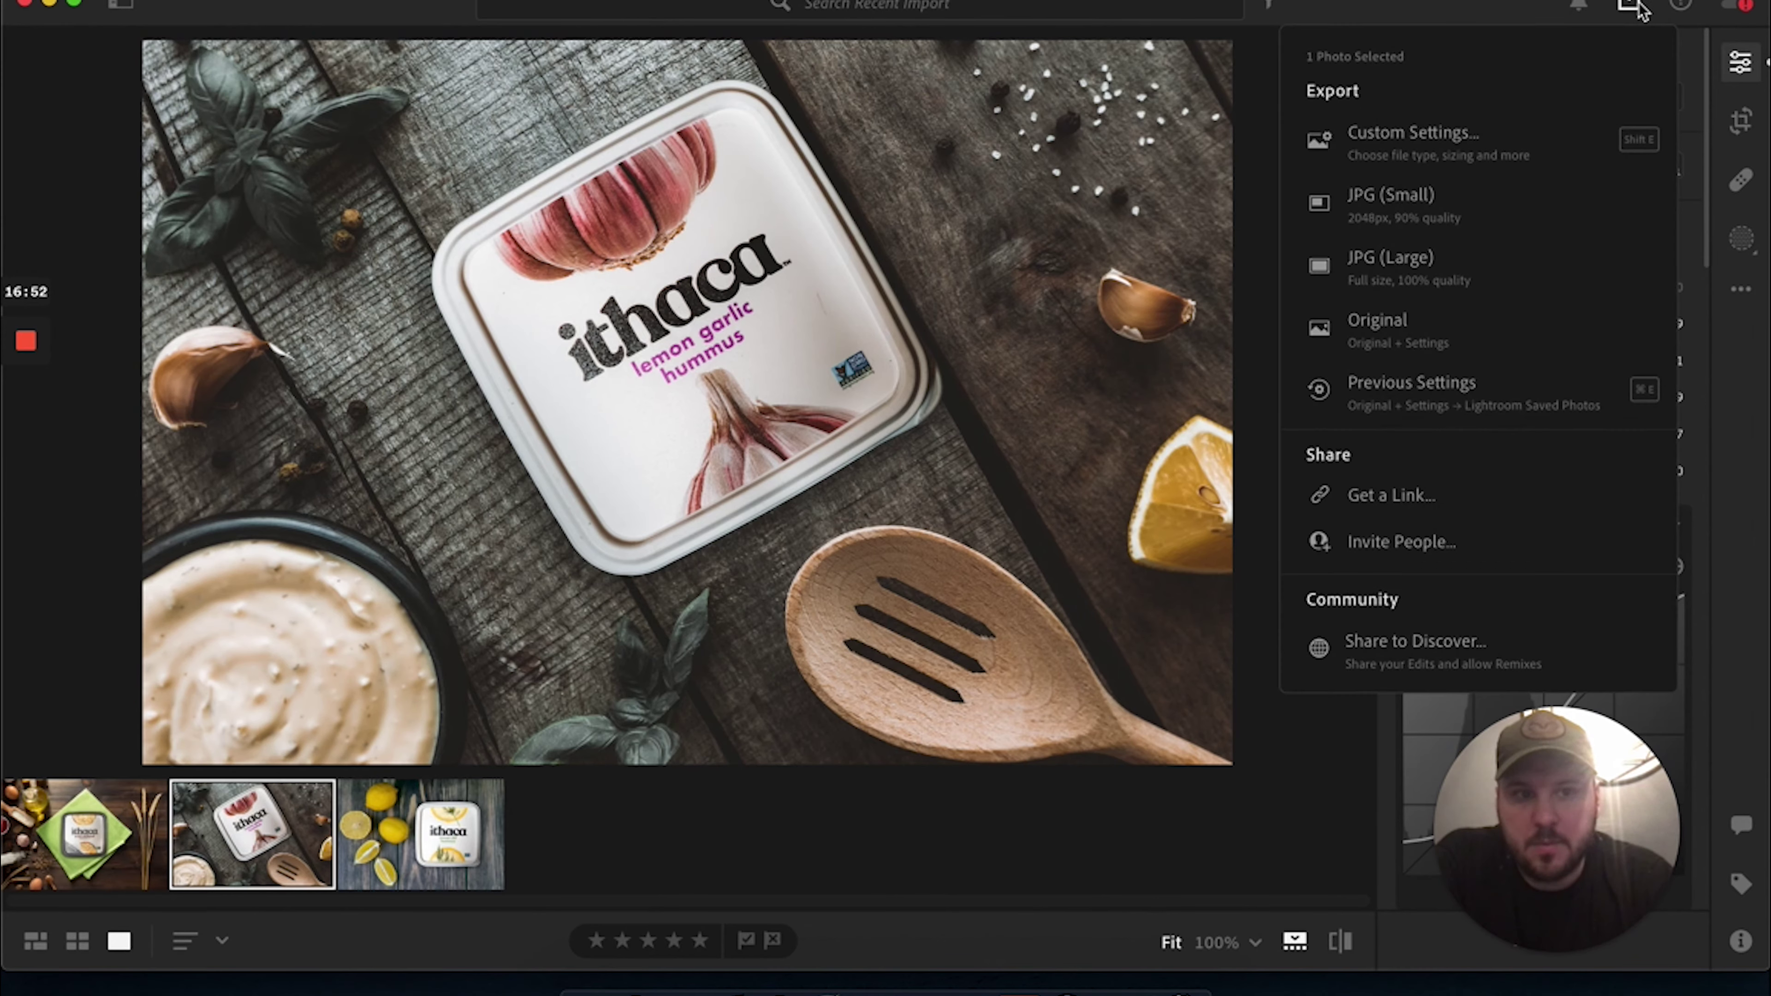
pyautogui.click(1416, 283)
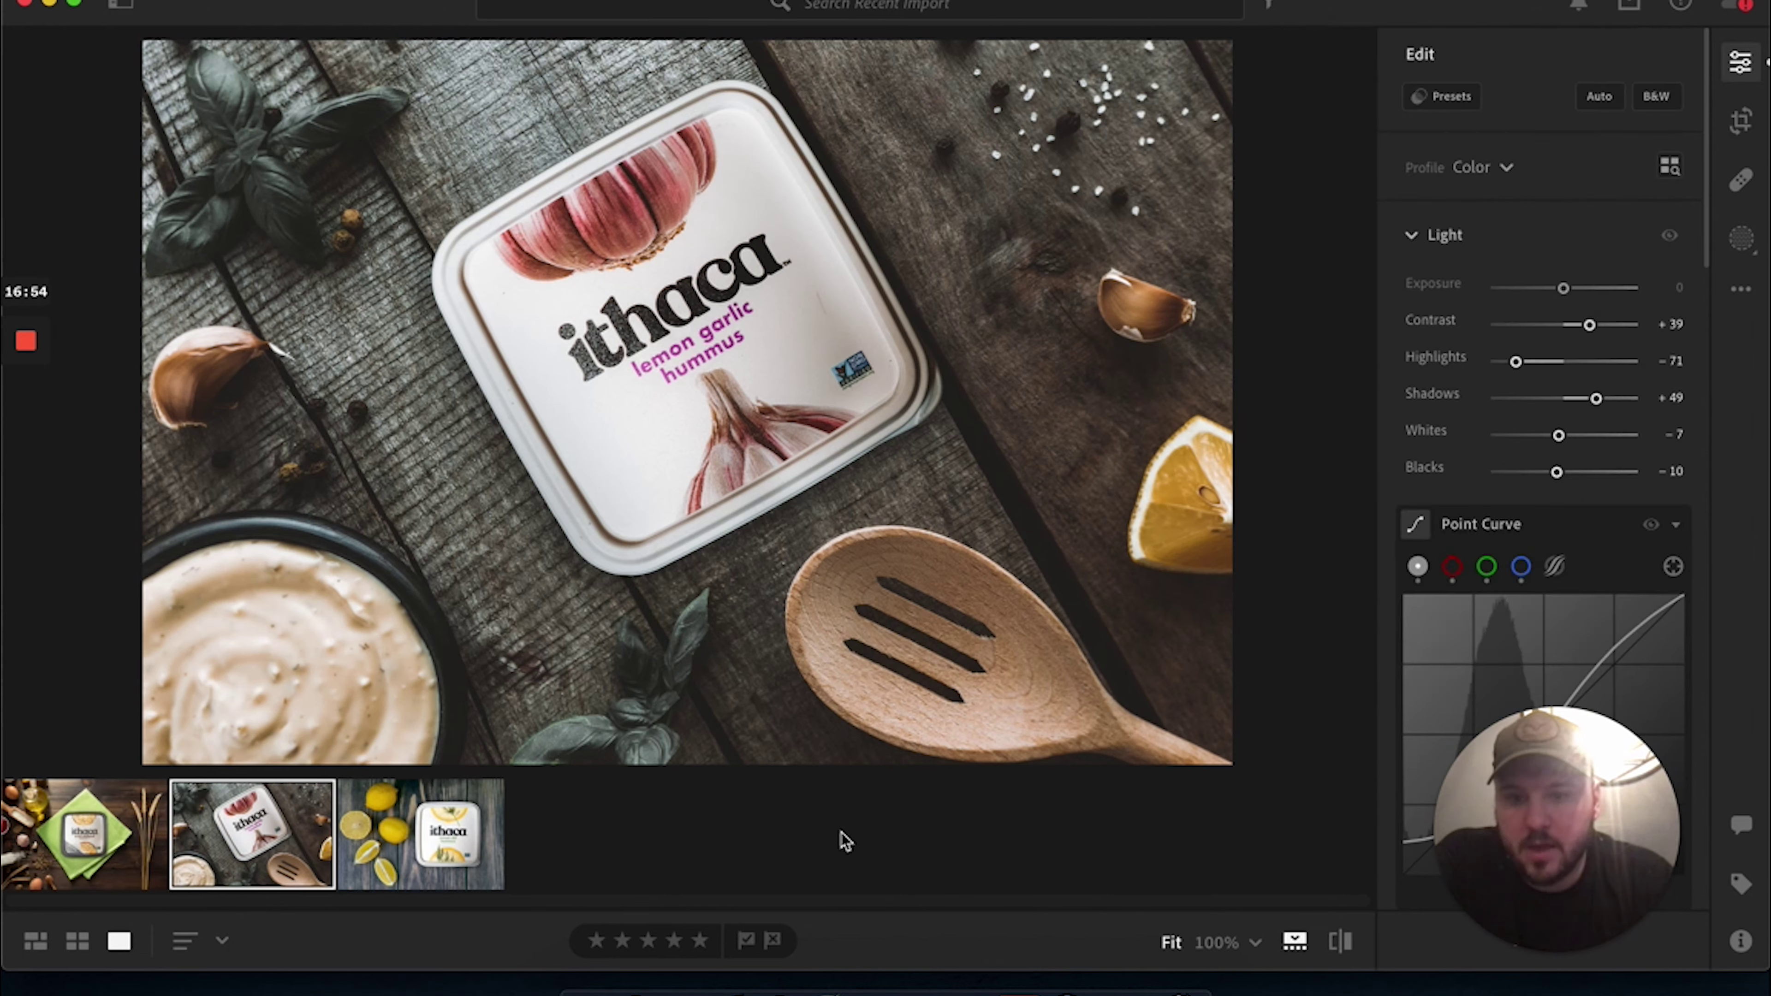
# - Add a radial gradient mask over the tub in the everything bagel hummus photo
pyautogui.click(129, 837)
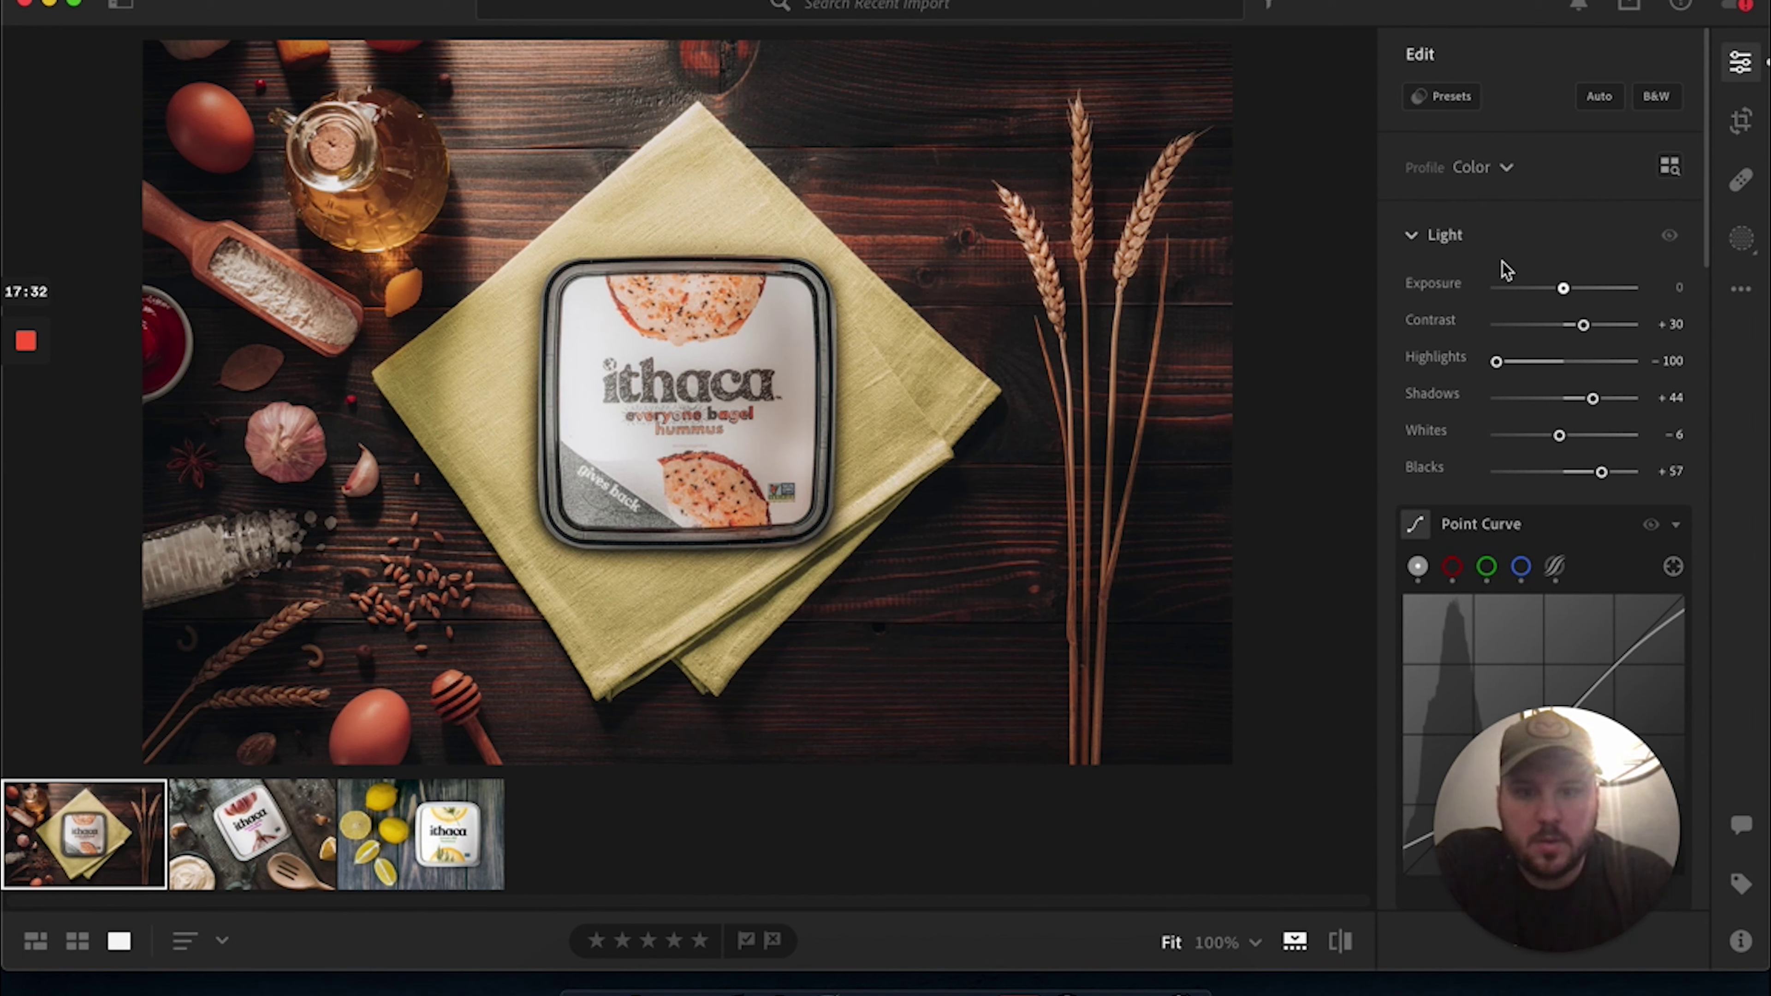
pyautogui.click(1741, 238)
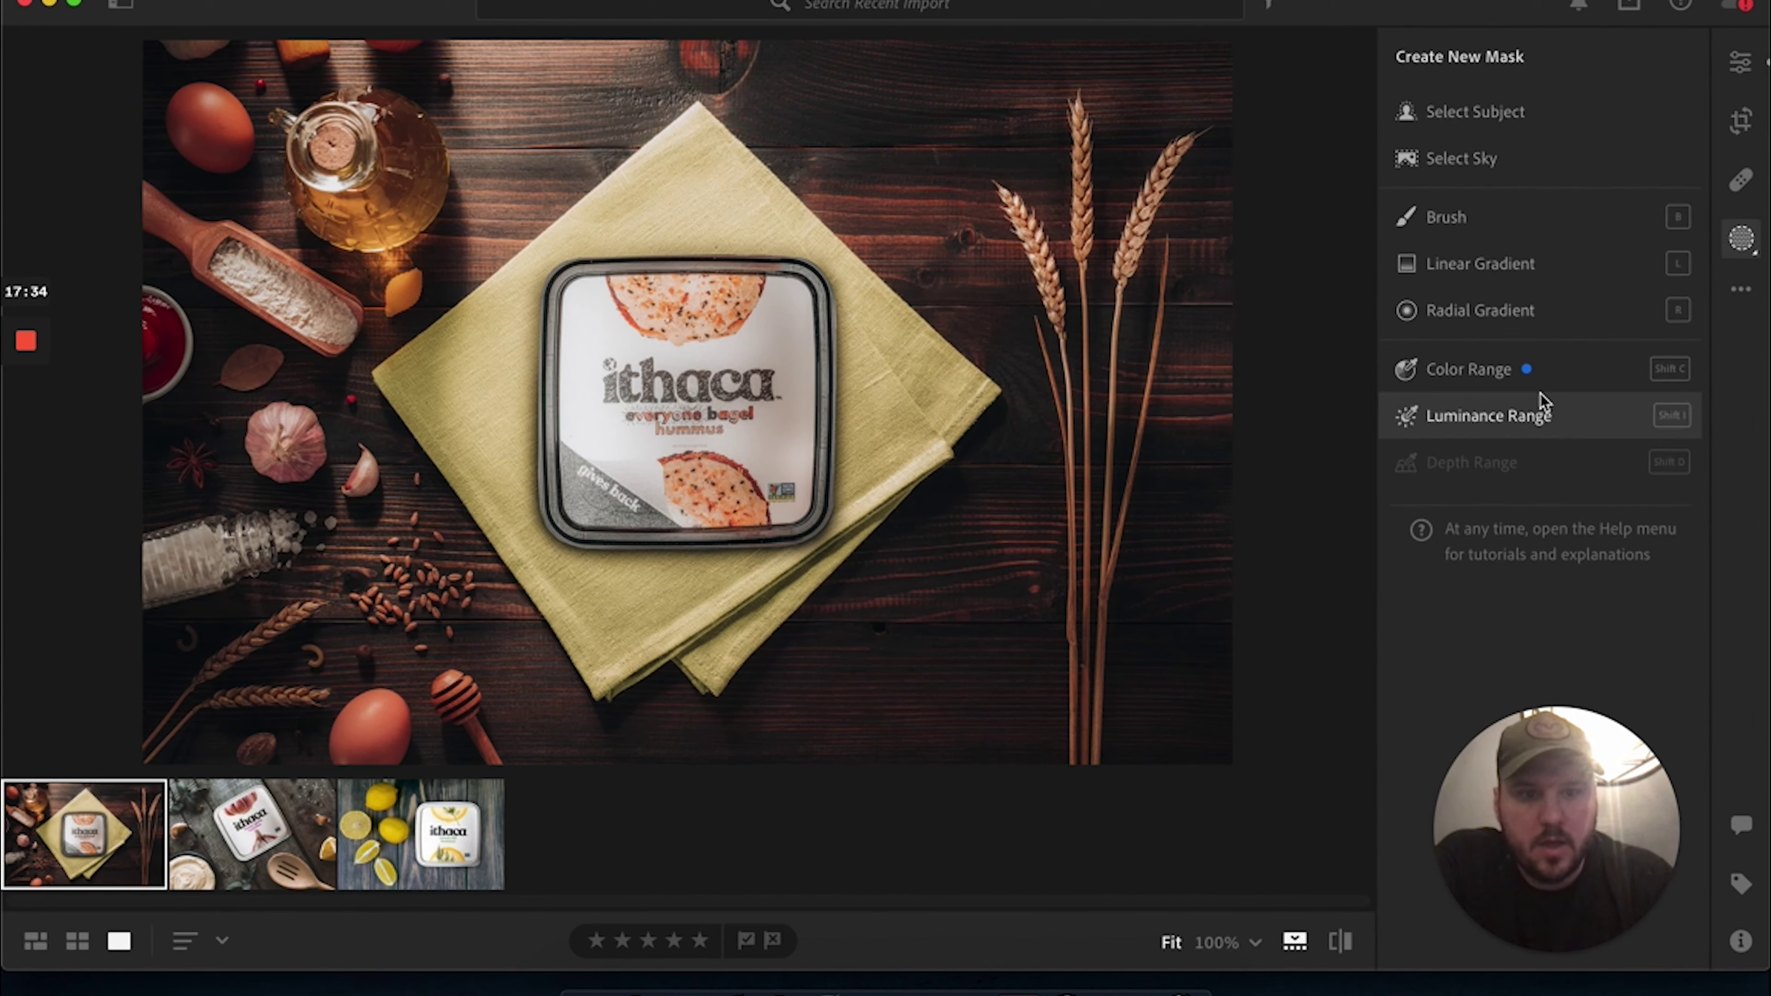
pyautogui.click(1549, 313)
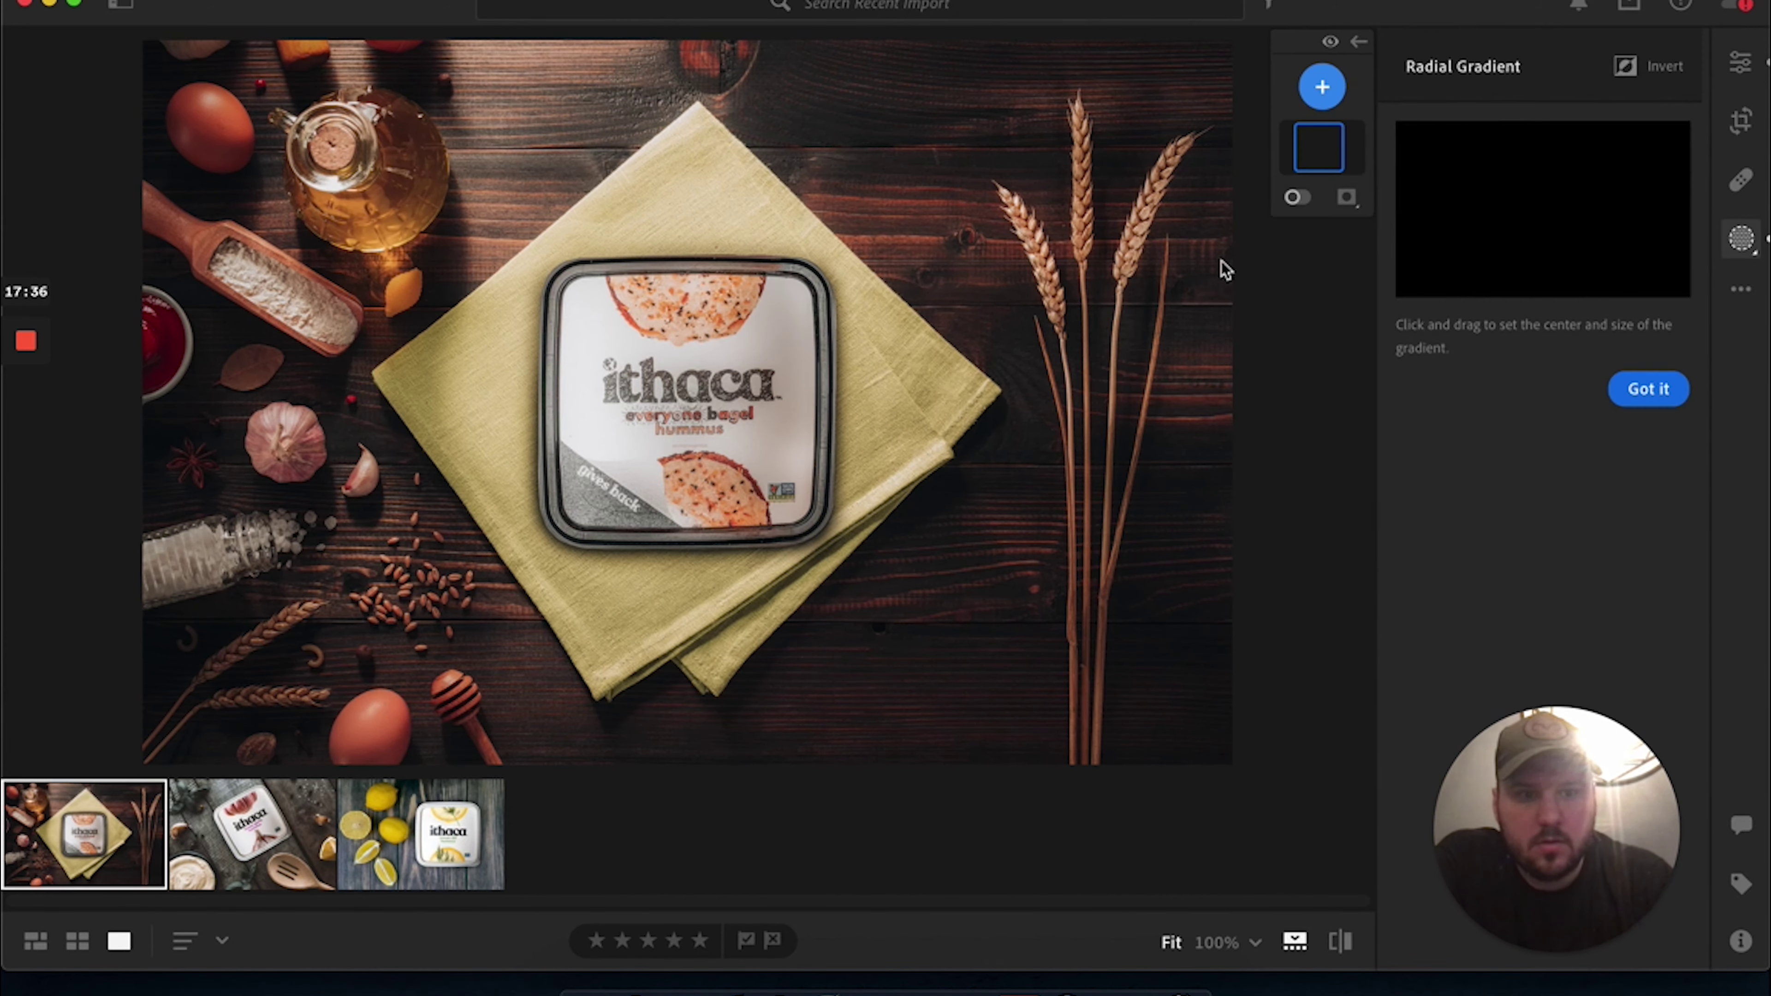
pyautogui.click(613, 320)
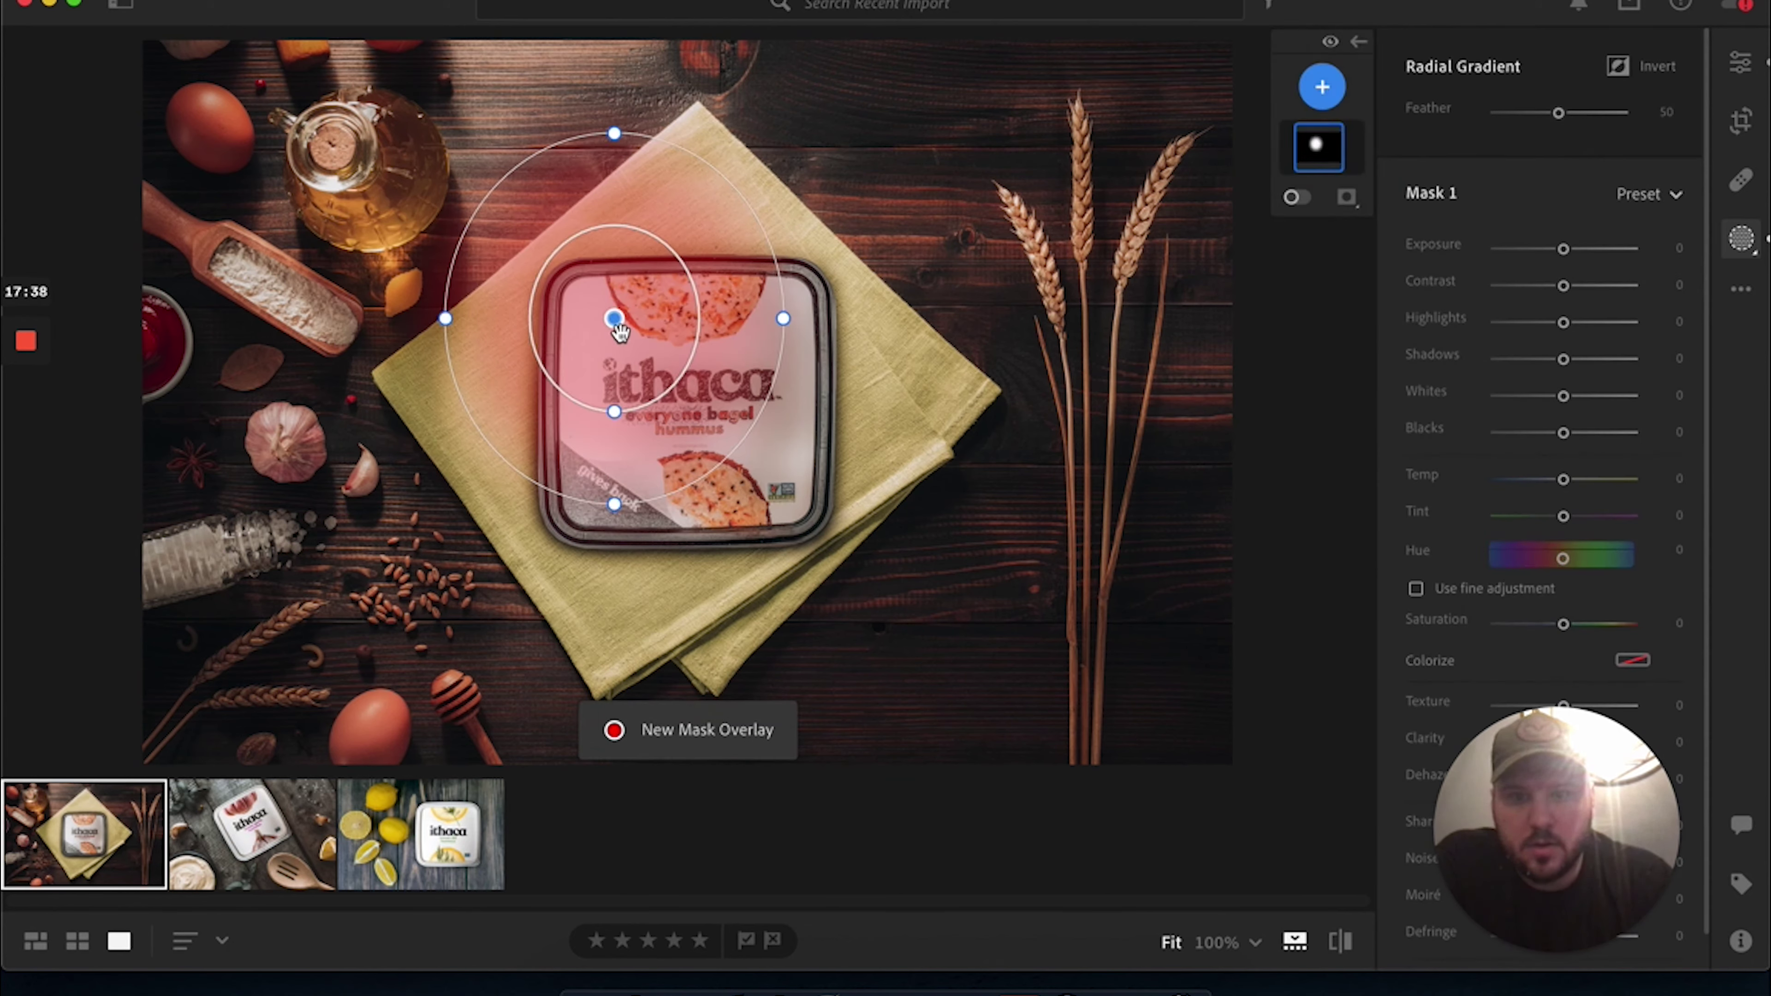
# - Set the radial mask's Highlights to -55 and Shadows to +68
pyautogui.moveTo(1562, 321); pyautogui.dragTo(1609, 358)
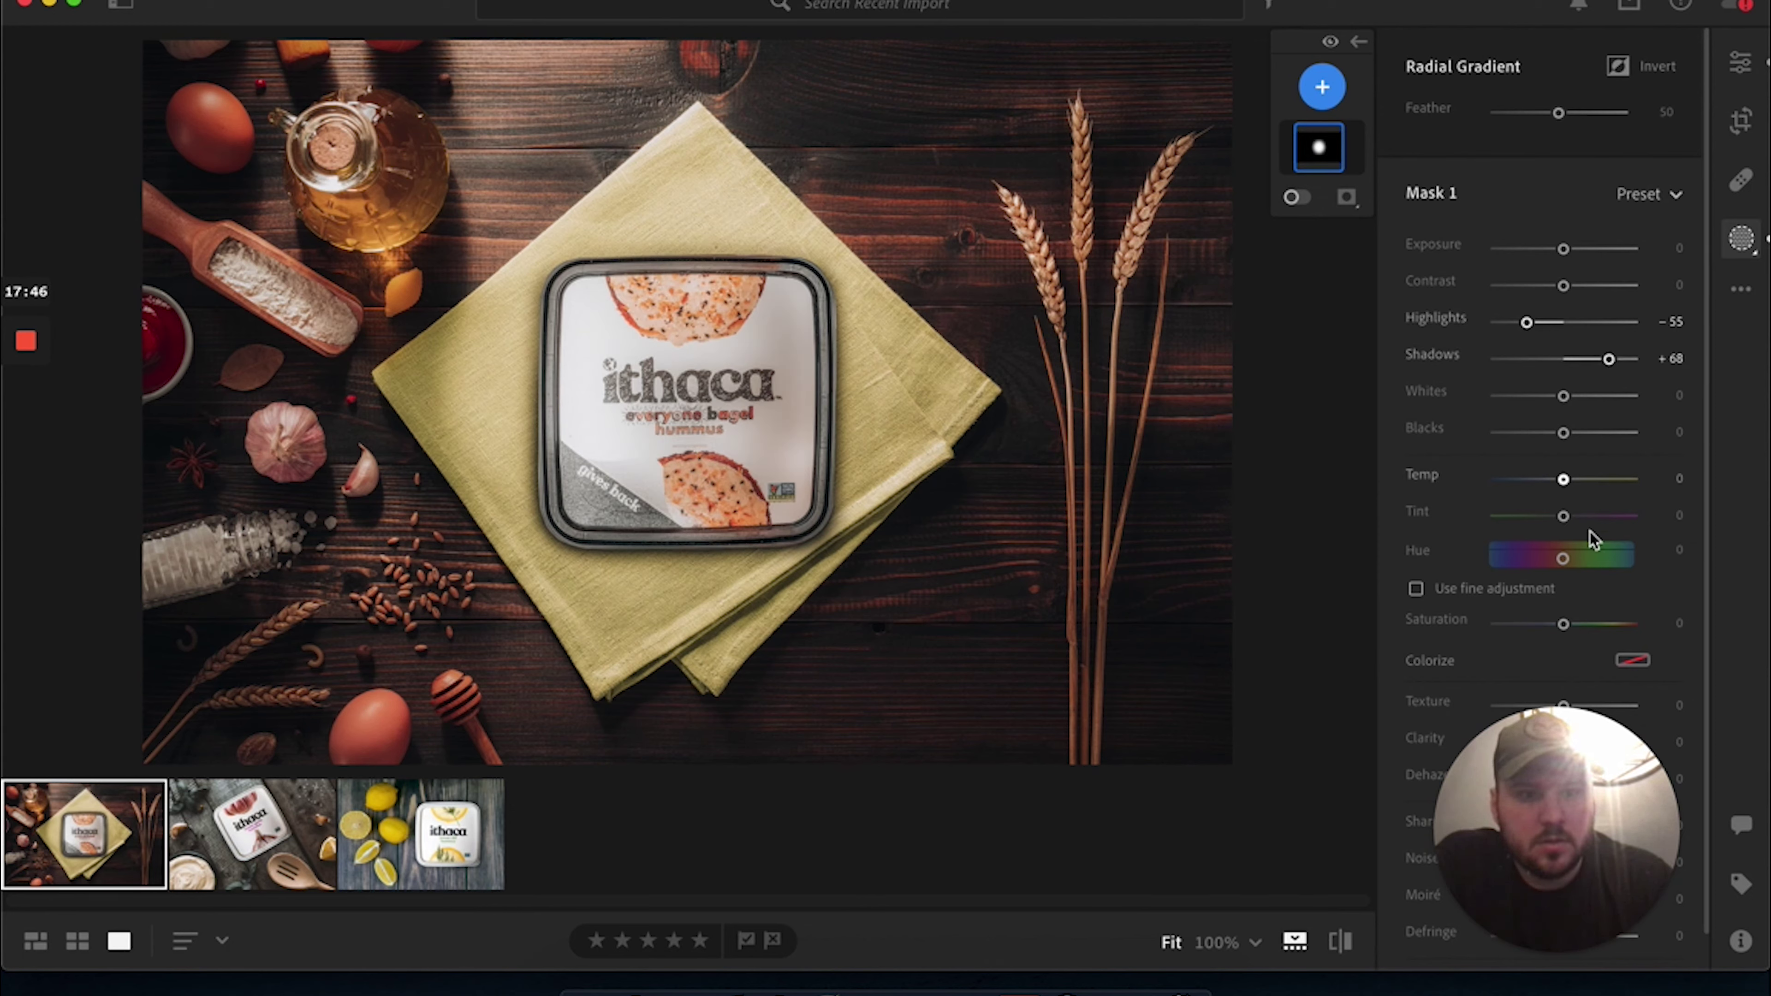
pyautogui.scroll(-1, 1591, 586)
pyautogui.click(1590, 704)
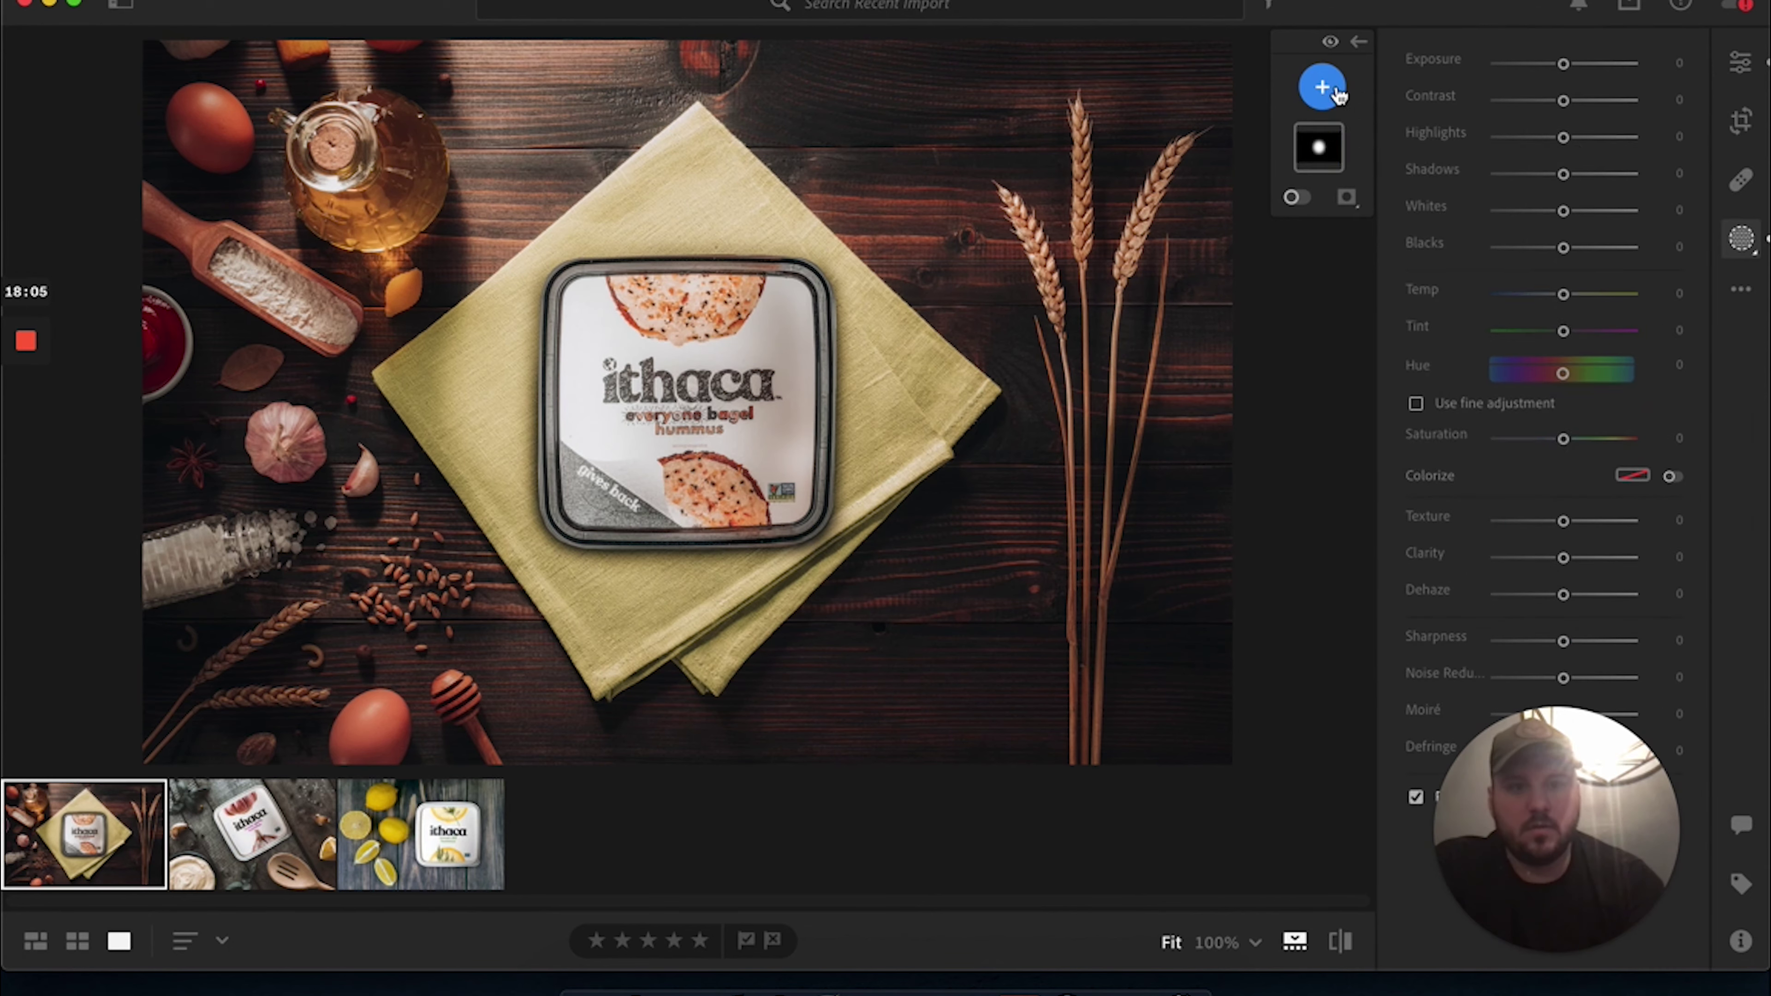
# - Add a diagonal linear gradient mask over the wheat side of the photo and lower its Exposure to -1.44
pyautogui.click(1322, 87)
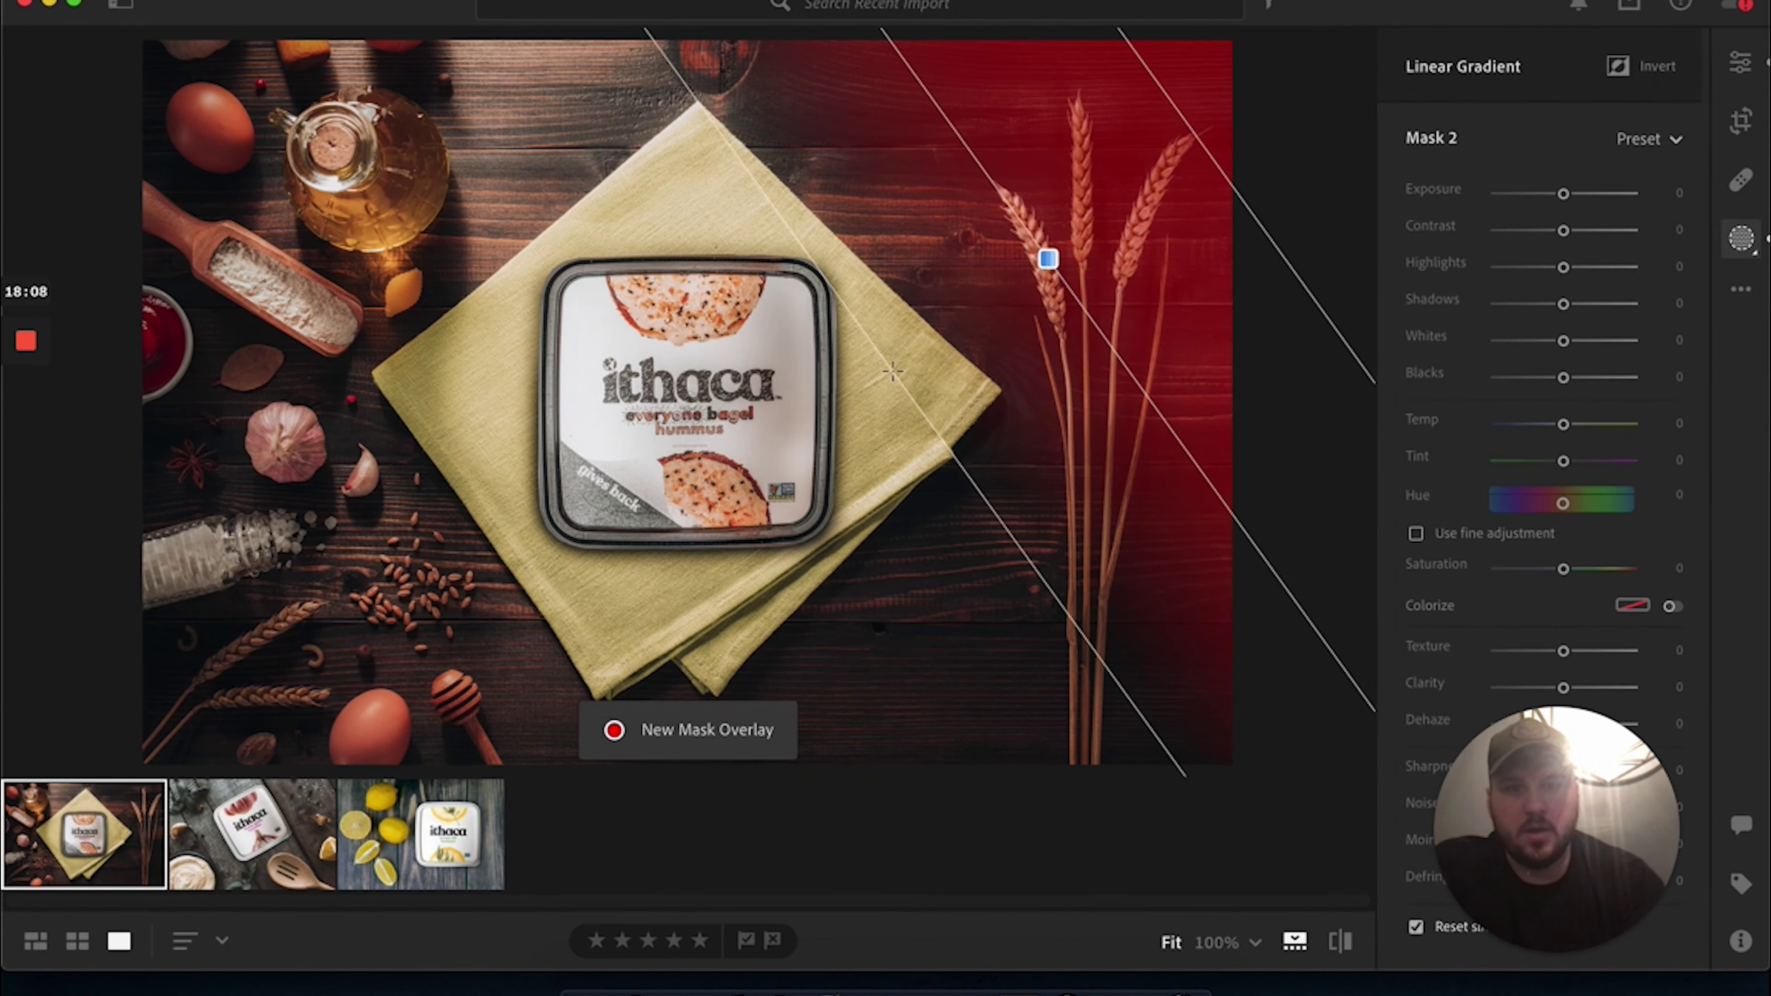
pyautogui.moveTo(1047, 257); pyautogui.dragTo(937, 305)
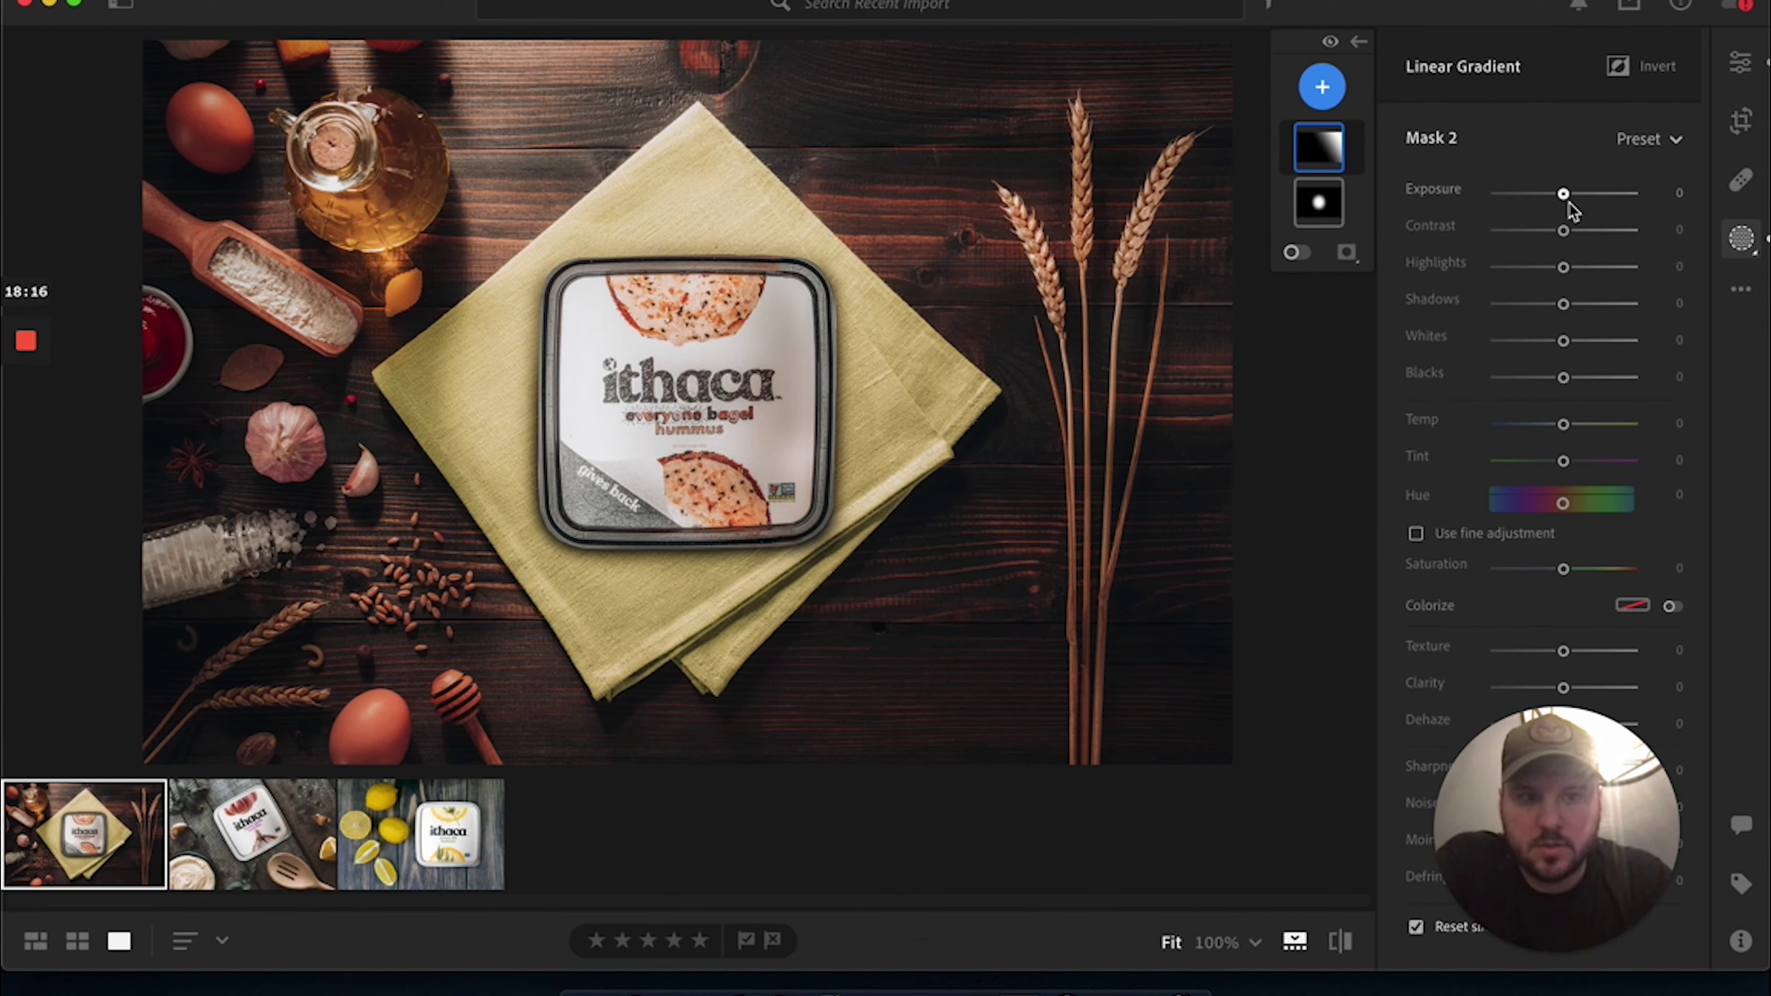
pyautogui.moveTo(1563, 195)
pyautogui.mouseDown()
pyautogui.moveTo(1507, 209)
pyautogui.moveTo(1569, 207)
pyautogui.moveTo(1542, 205)
pyautogui.mouseUp()
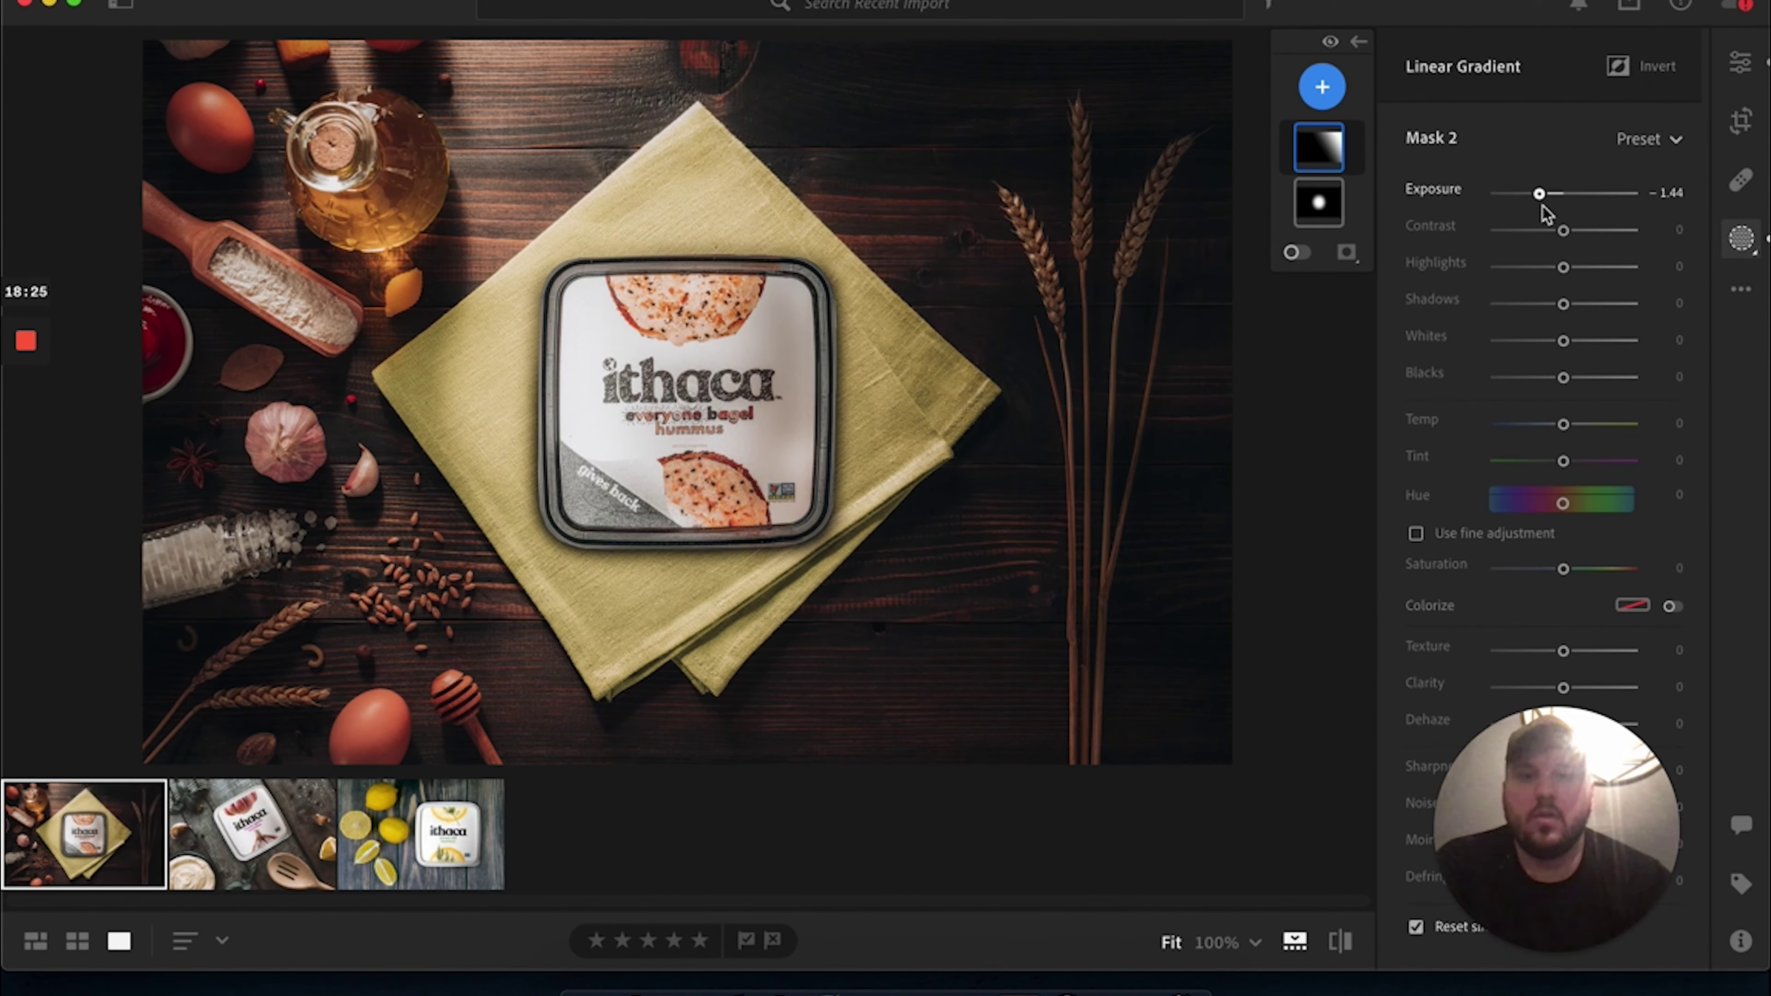